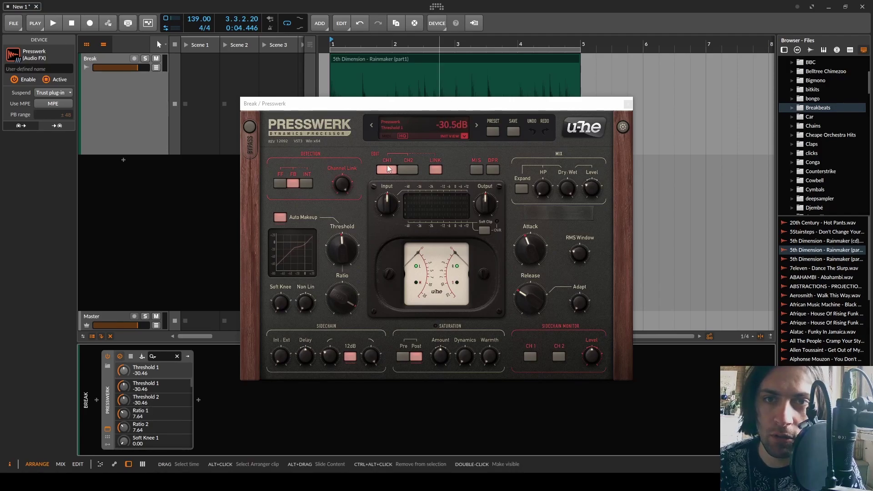
Deactivate Presswerk on the Break track and play the loop without compression
click(46, 80)
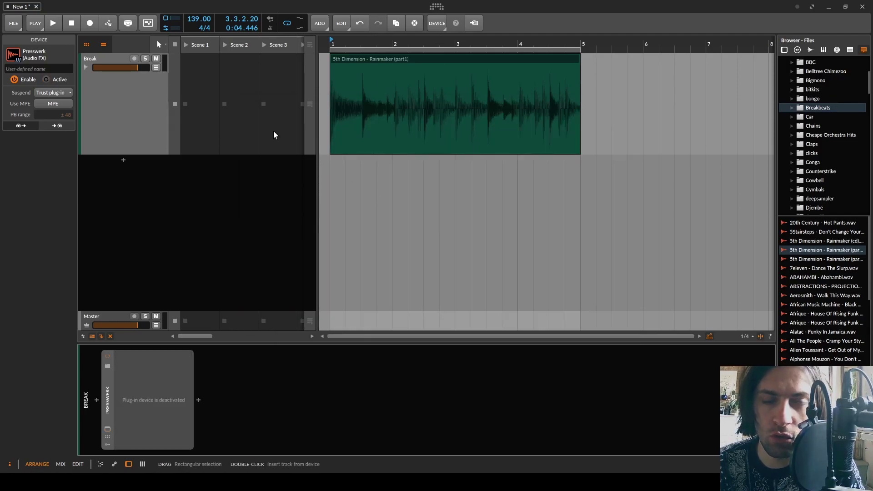
click(146, 114)
key(space)
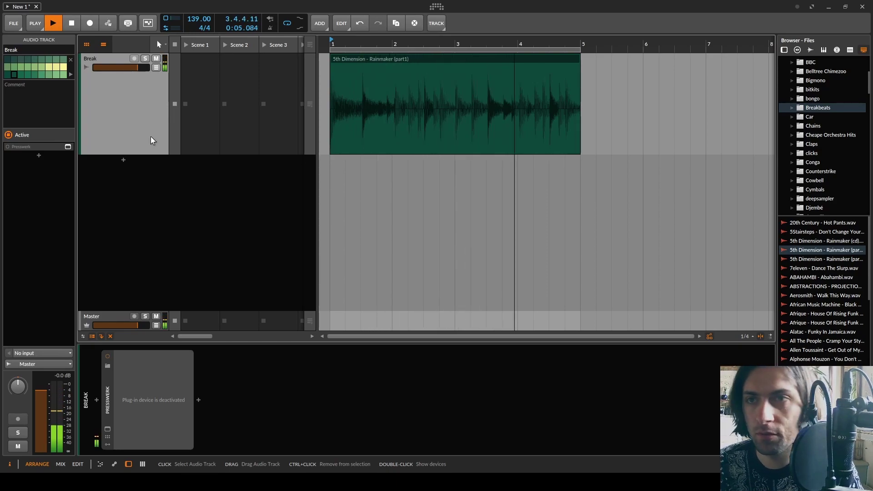
key(space)
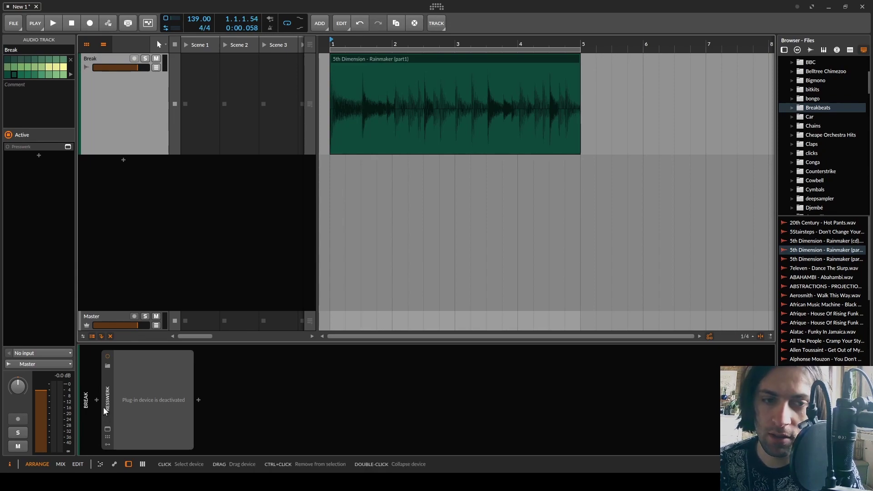
Reactivate Presswerk and adjust its sidechain filters, shorten the attack, and set the ratio to 20:1 and the release to 1223.95
click(108, 427)
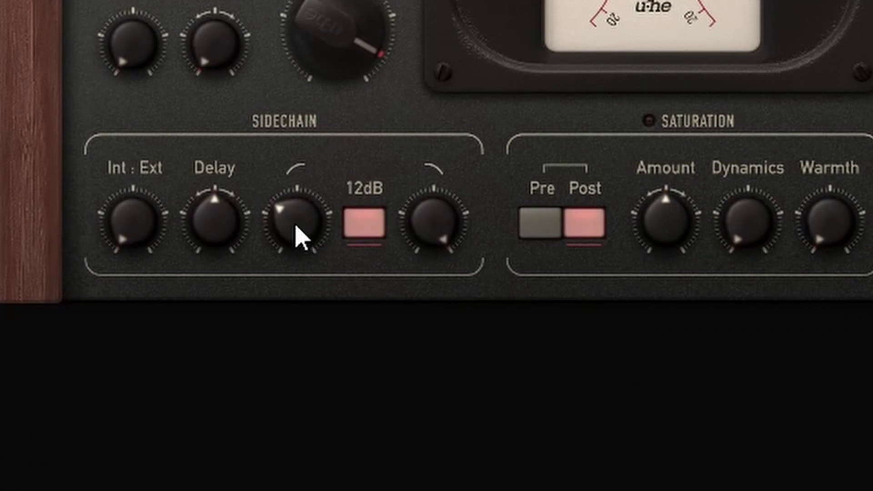
scroll(296, 234, up, 2)
drag(468, 227, 437, 206)
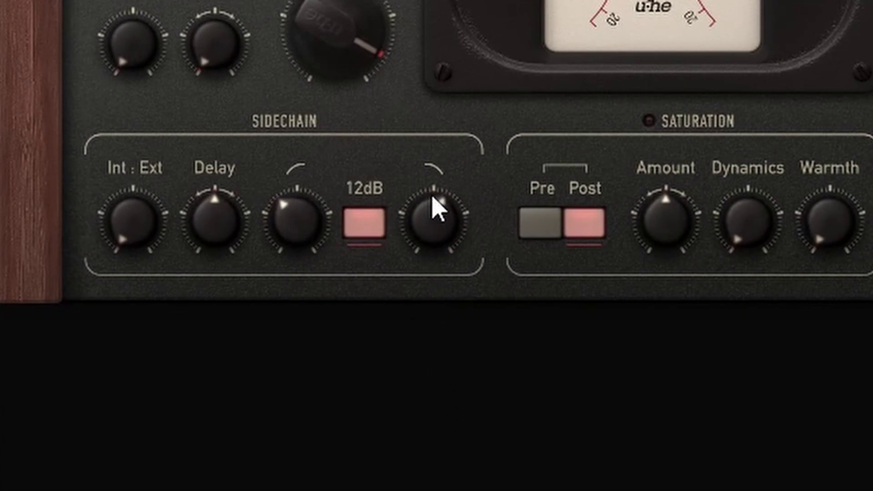
scroll(290, 224, up, 1)
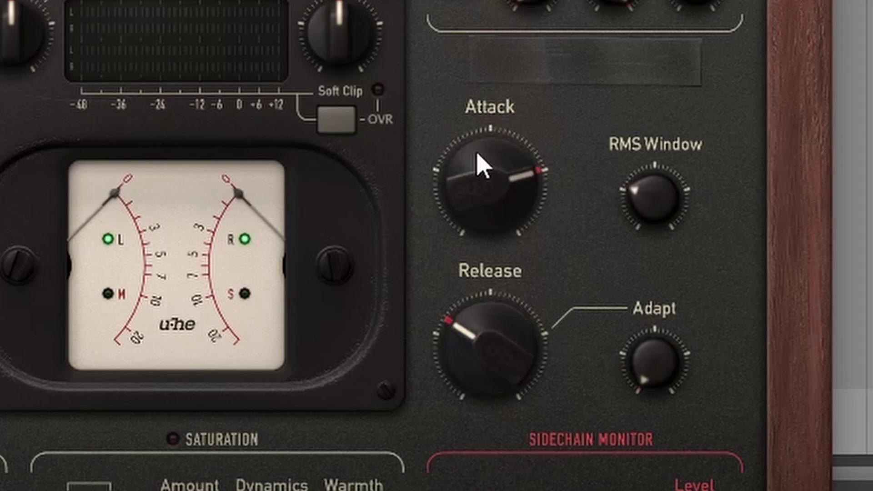
drag(477, 161, 497, 220)
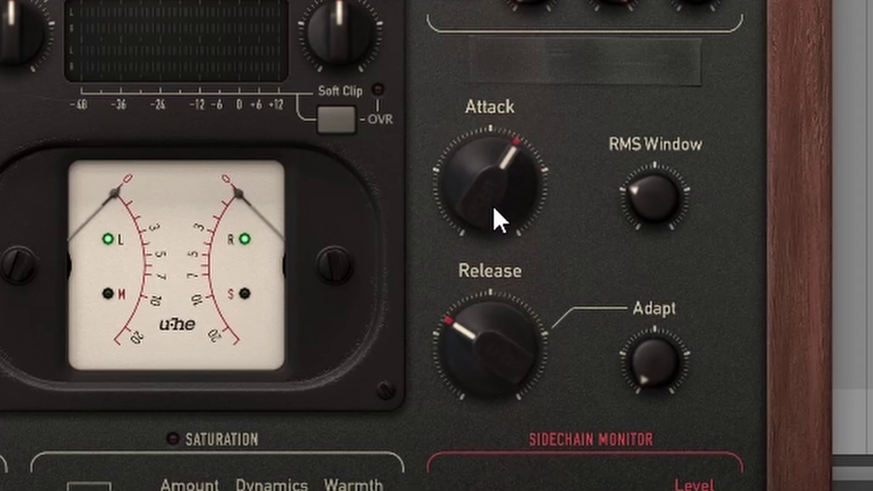
drag(495, 397, 468, 202)
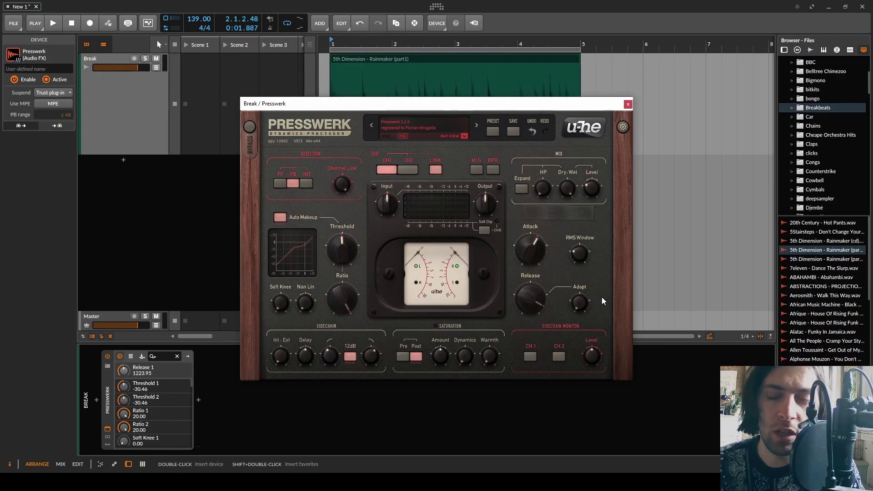
Bounce the Break clip post-fader at 24-bit with dither to a new track and name that track "Comp"
right_click(601, 297)
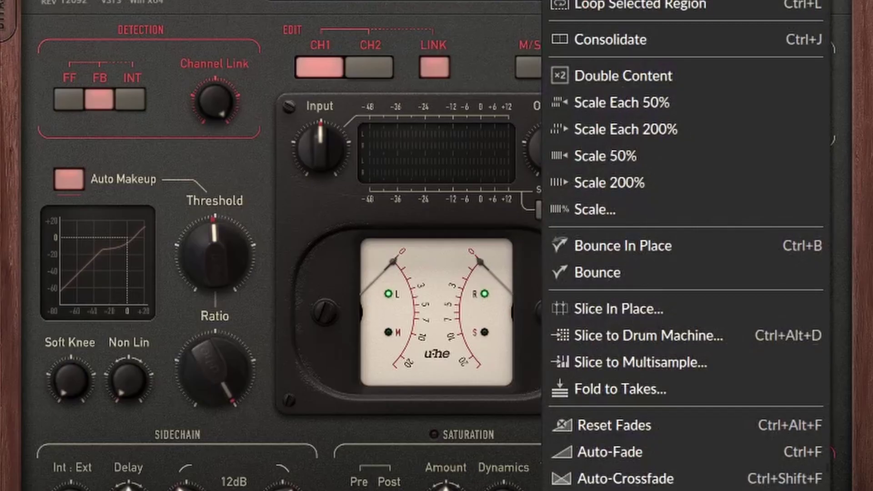
click(623, 279)
click(506, 128)
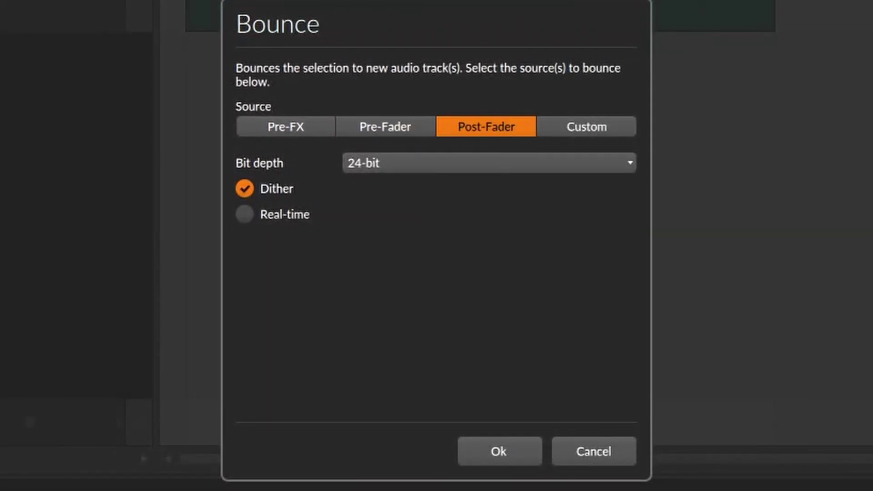
click(500, 451)
double_click(226, 223)
text(Comp)
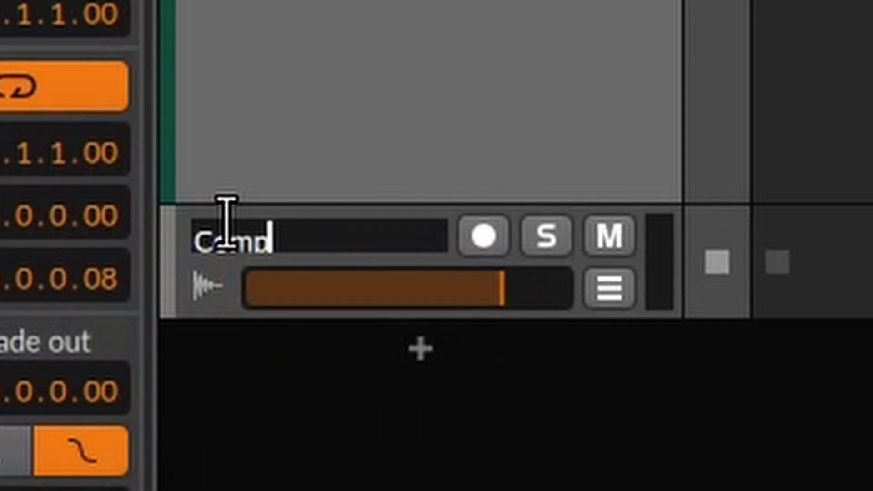
key(Return)
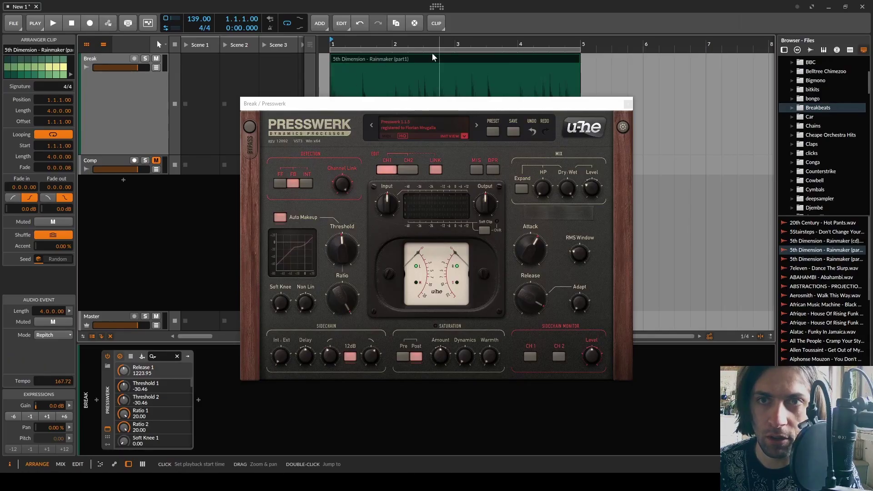
Bounce a reversed version of the Break clip post-fader at 24-bit to a new track, restoring the Break clip's original direction
click(434, 23)
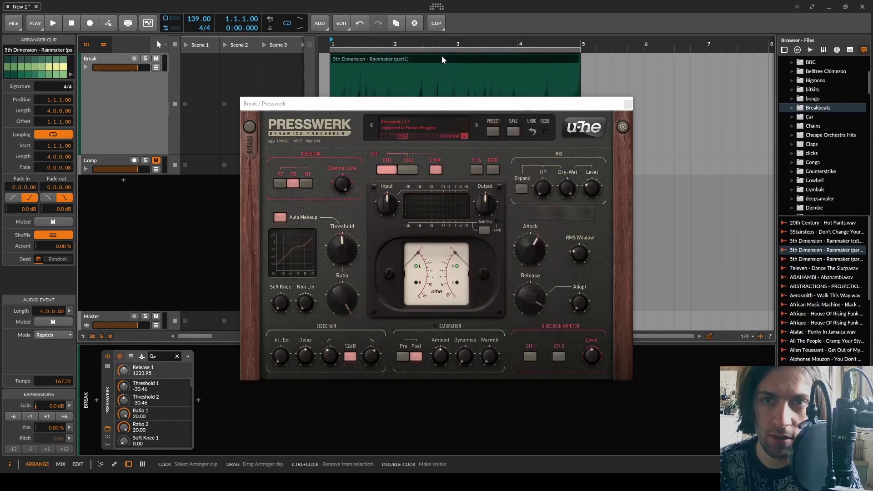
right_click(457, 170)
click(500, 258)
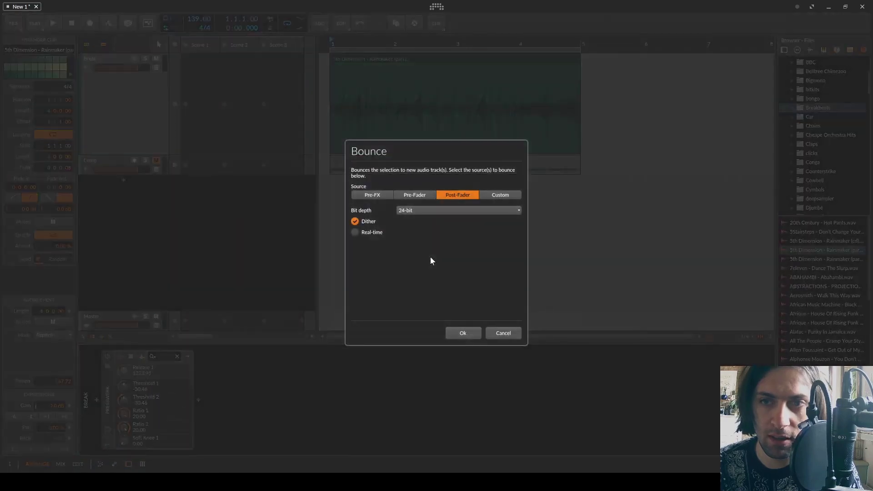
click(475, 333)
click(436, 23)
click(455, 88)
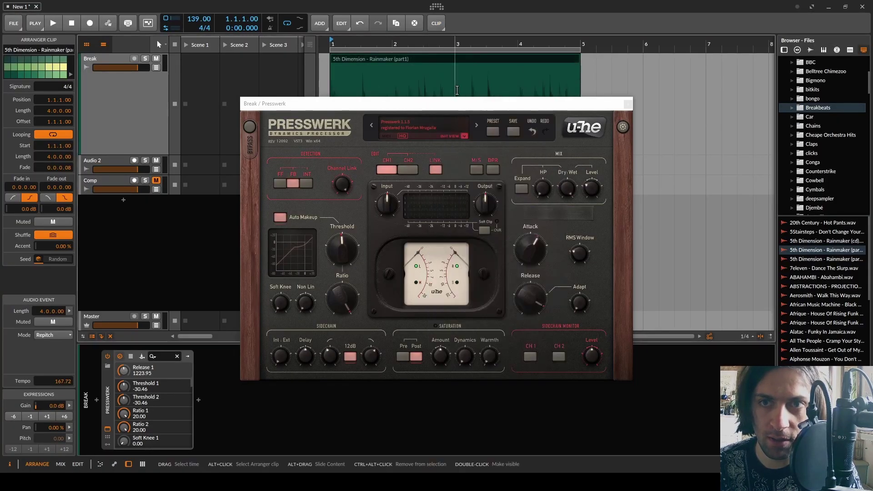
Solo the reversed bounce's track, move it below Comp, and rename it "Comp Rev"
click(145, 160)
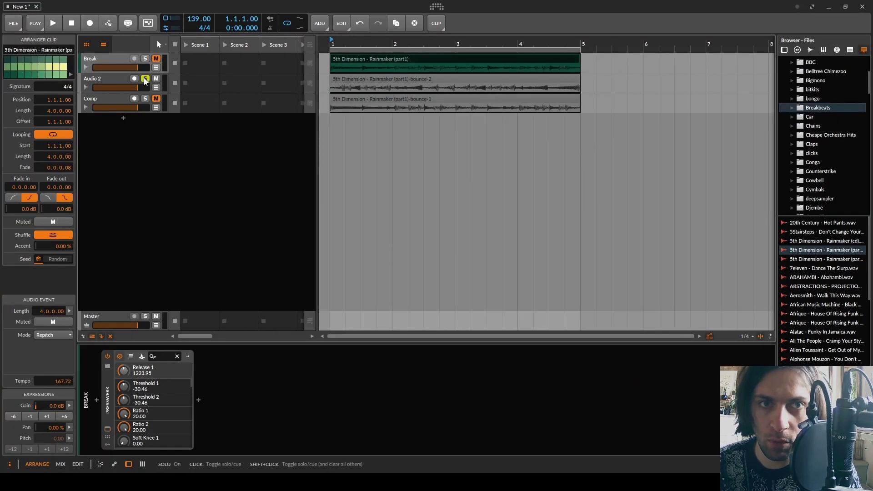
drag(118, 90, 105, 113)
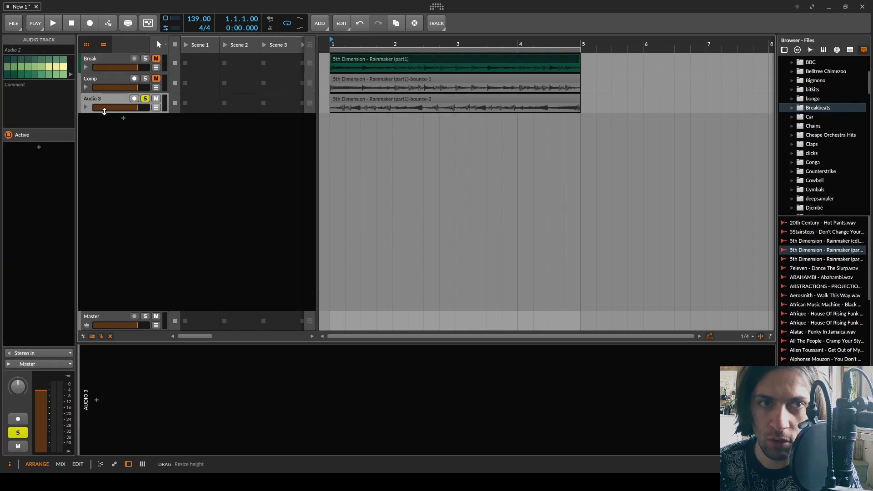
double_click(103, 99)
text(Comp R)
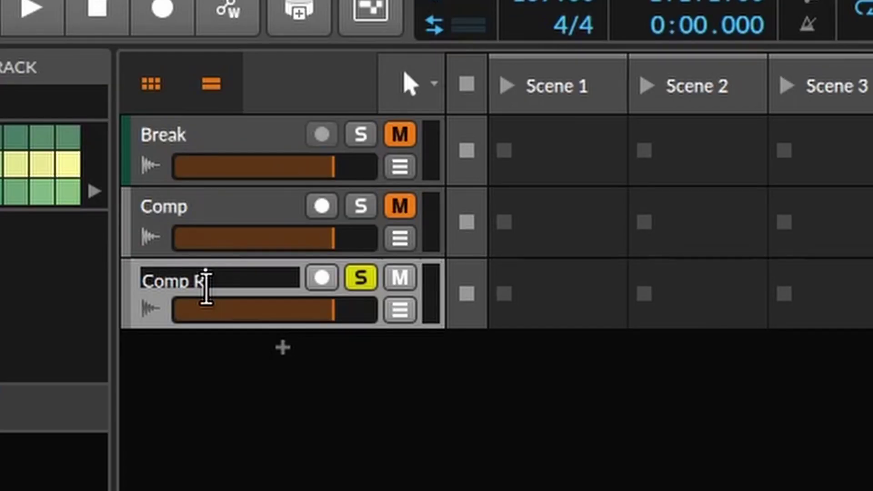
text(ev)
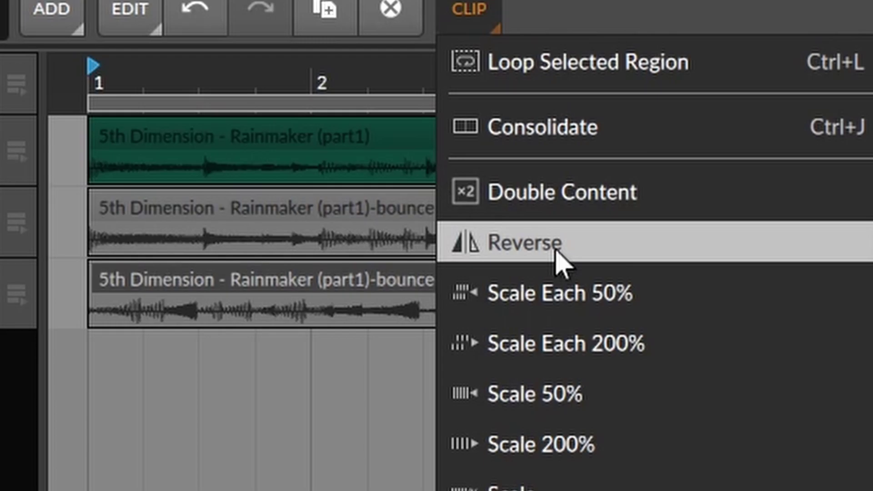
Reverse the bounced clip on Comp Rev back to forward direction and play the soloed result
click(559, 261)
key(space)
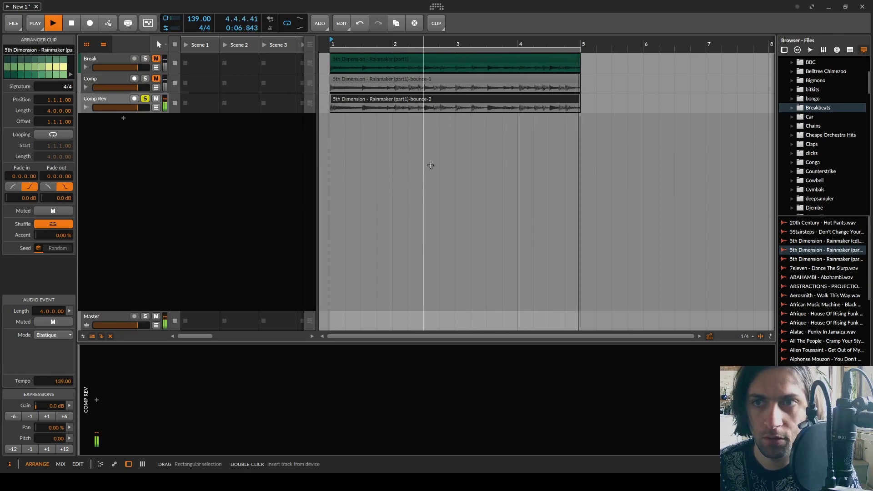
key(space)
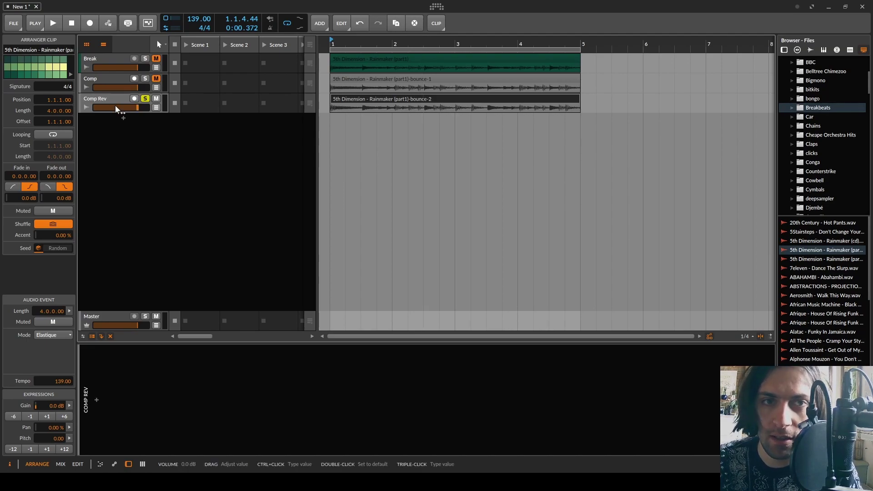
Enlarge the Comp Rev and Break tracks and examine how the drum hit's transient just before 1.3.2 compares between them
drag(116, 114, 117, 222)
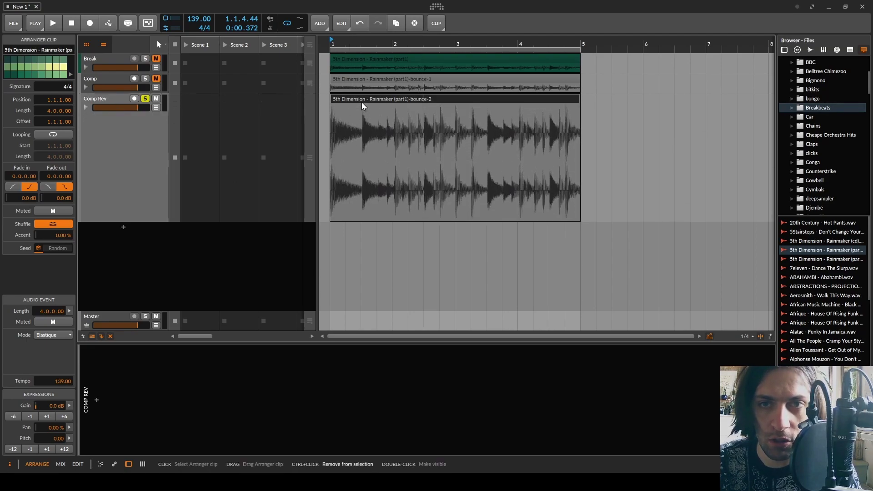
scroll(362, 102, up, 10)
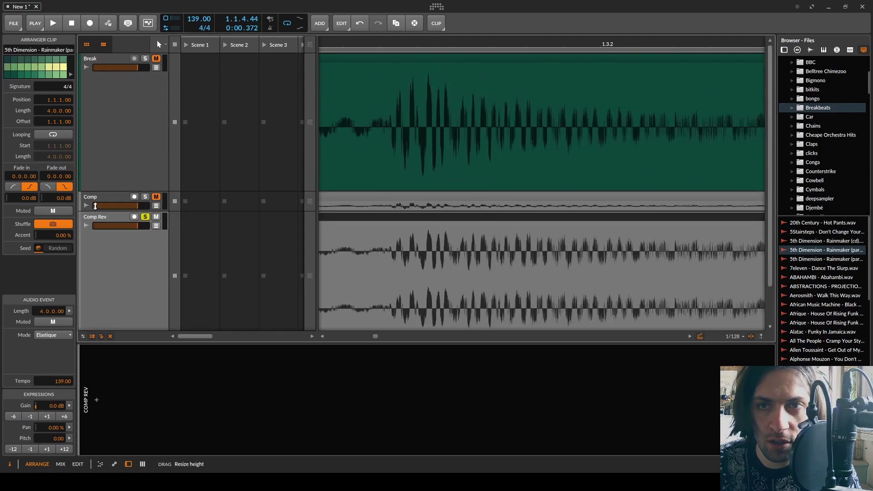
drag(120, 73, 120, 219)
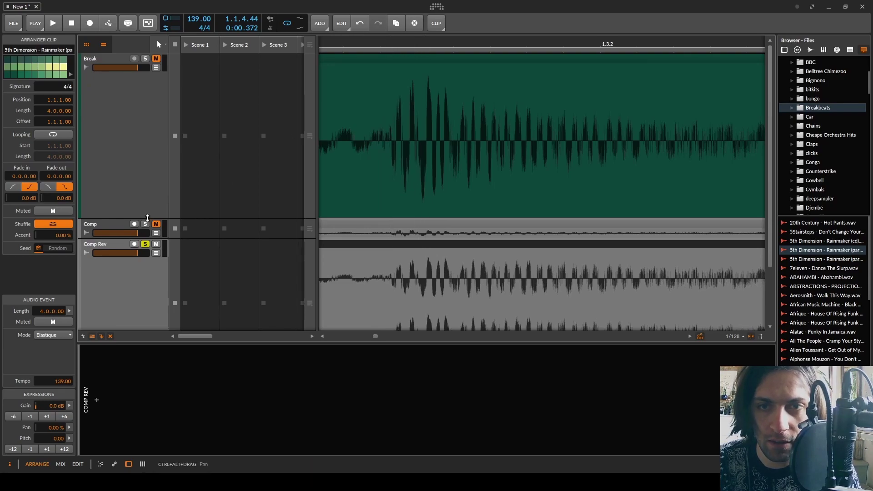
drag(148, 217, 147, 73)
drag(146, 220, 141, 282)
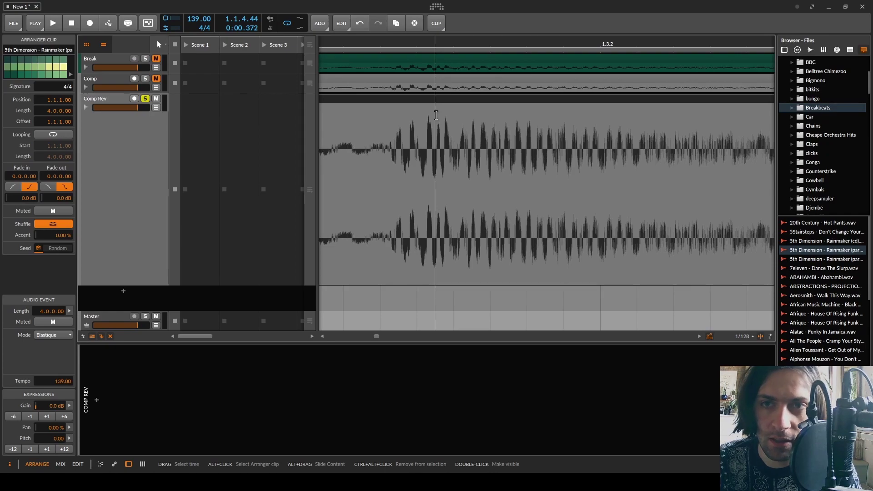
scroll(435, 116, down, 10)
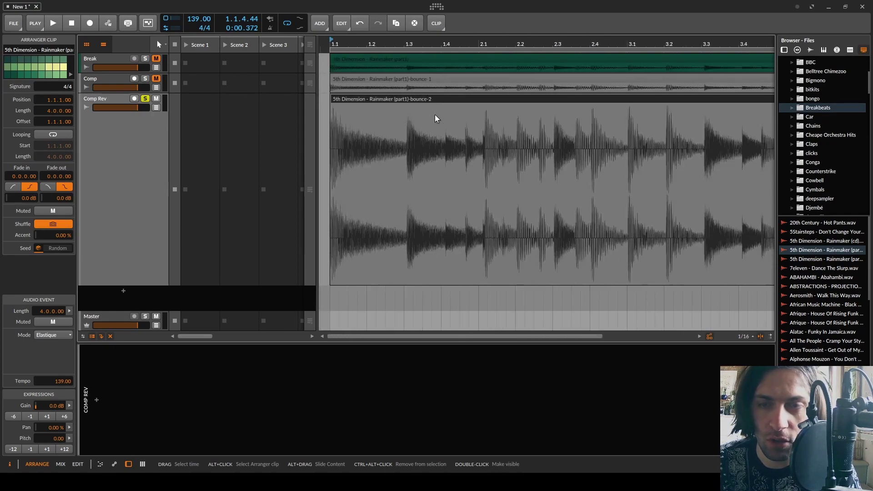
scroll(435, 114, down, 4)
click(105, 197)
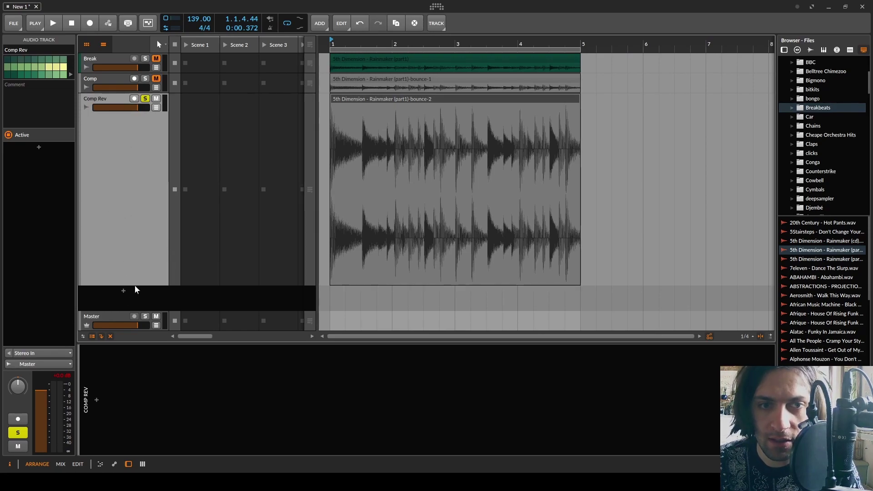
drag(134, 285, 134, 113)
Unsolo Comp Rev, then unmute and solo the Break track and make it taller
click(146, 98)
click(116, 61)
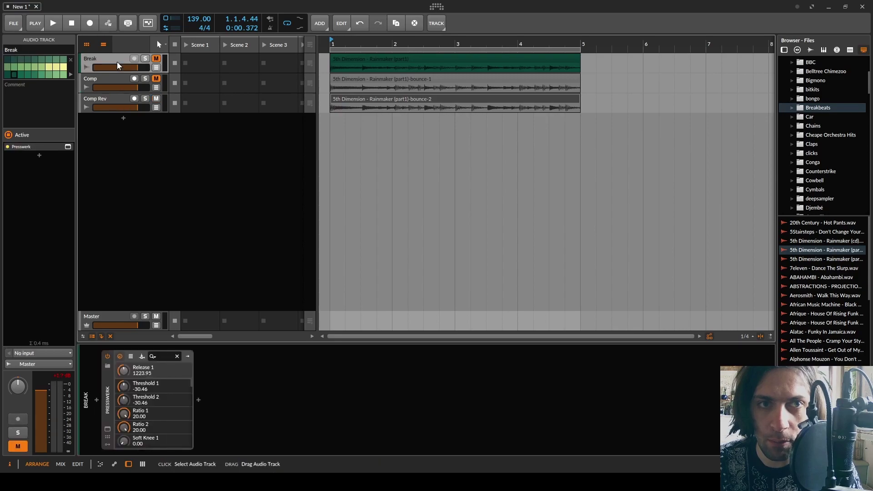
click(156, 58)
click(145, 58)
drag(126, 71, 127, 129)
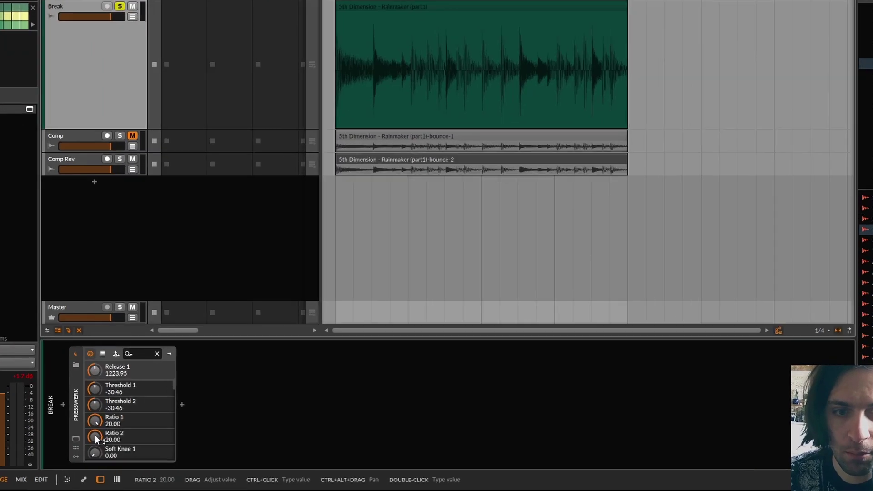
Open Presswerk on the Break track and try its sidechain delay at different values, including 5.0 ms
click(107, 429)
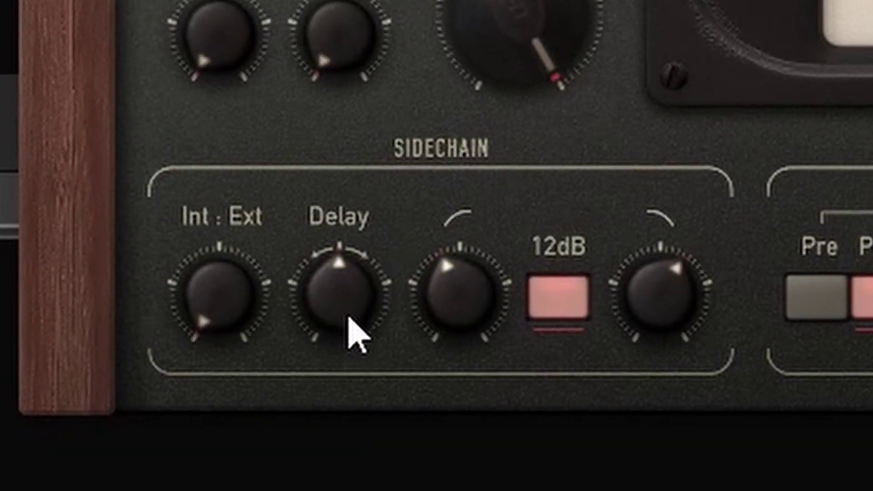
drag(347, 327, 331, 318)
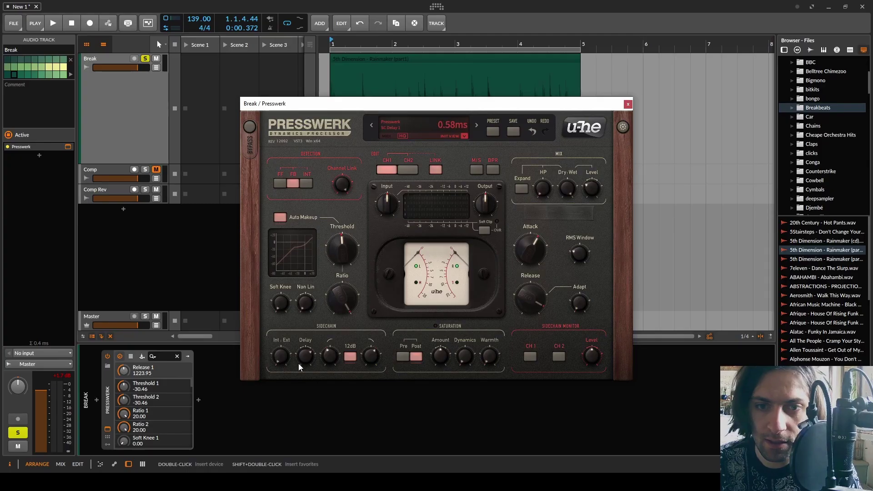
drag(298, 363, 309, 403)
drag(315, 436, 310, 348)
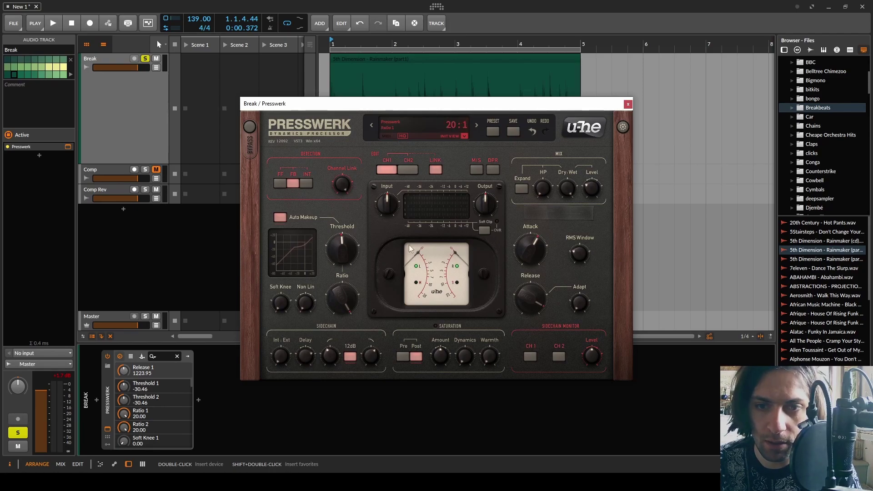
mouse_move(542, 248)
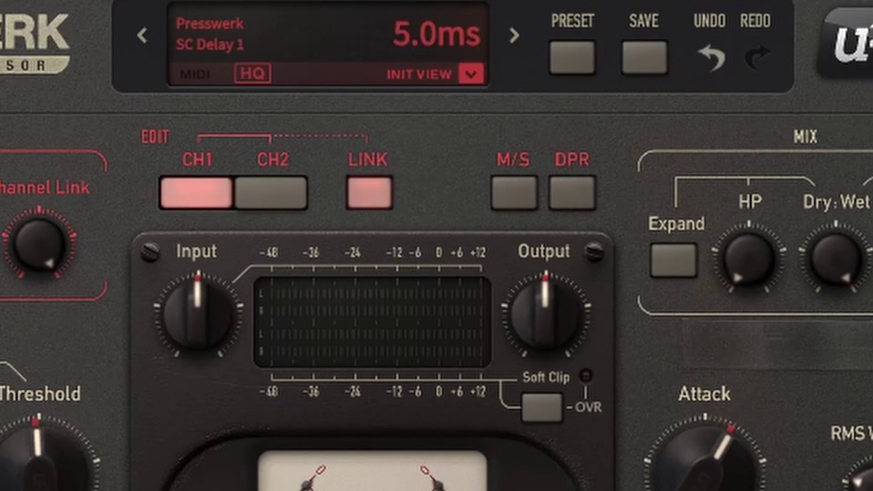
drag(305, 356, 304, 416)
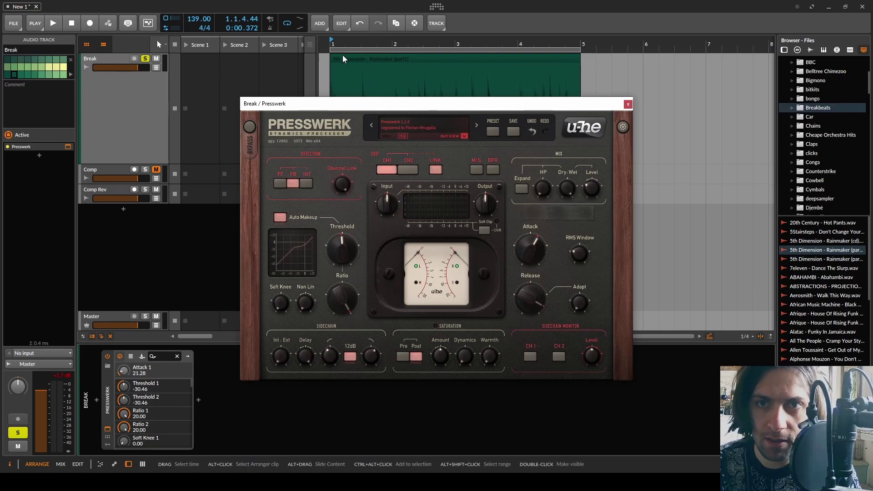
Move the Presswerk window below the Break clip and play the soloed Break track with the sidechain delay
drag(322, 103, 309, 175)
key(space)
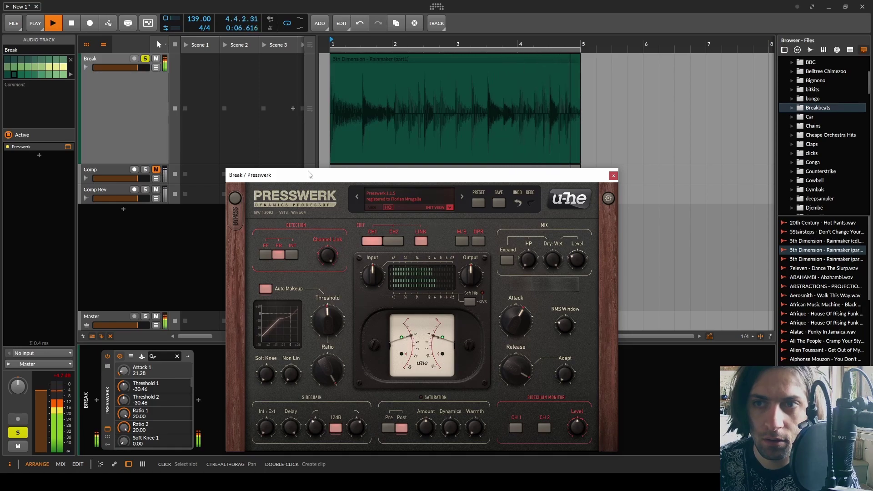
key(space)
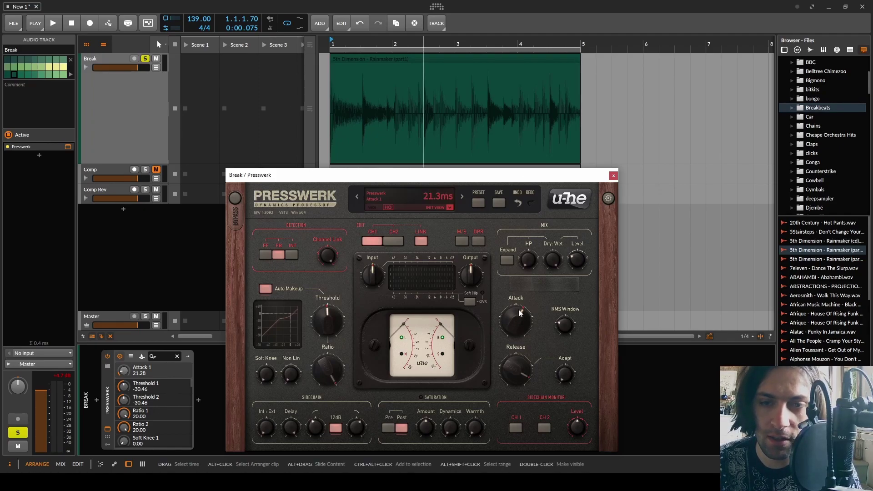
Reverse the Break clip and bounce it to a new track
click(404, 61)
click(435, 23)
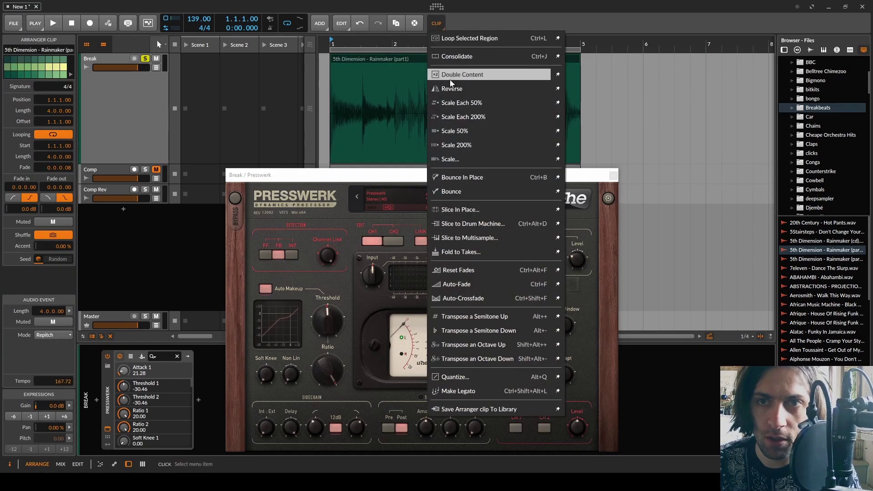
click(425, 68)
right_click(425, 66)
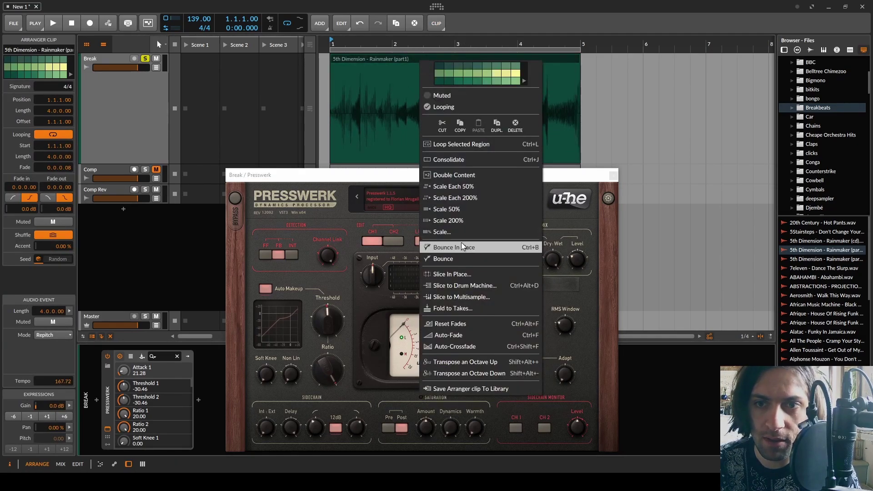
click(443, 258)
Rename the newly bounced track "Comp Rev +Dly" and solo it
double_click(96, 212)
text(Comp Rev +Dly)
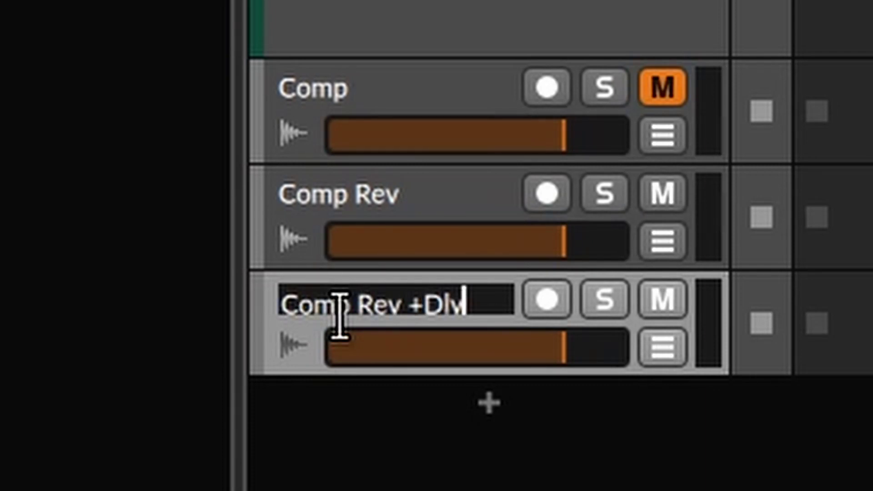
key(Return)
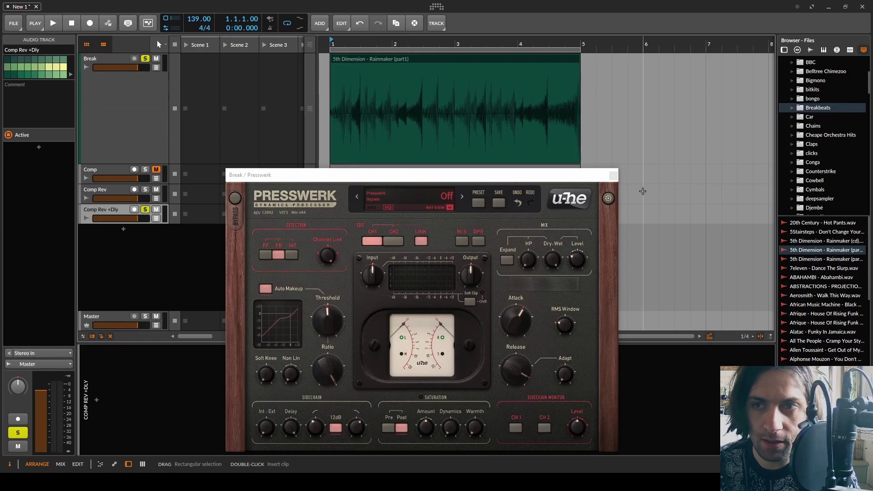
Close Presswerk and reverse the bounced Comp Rev +Dly clip back to forward direction
click(612, 163)
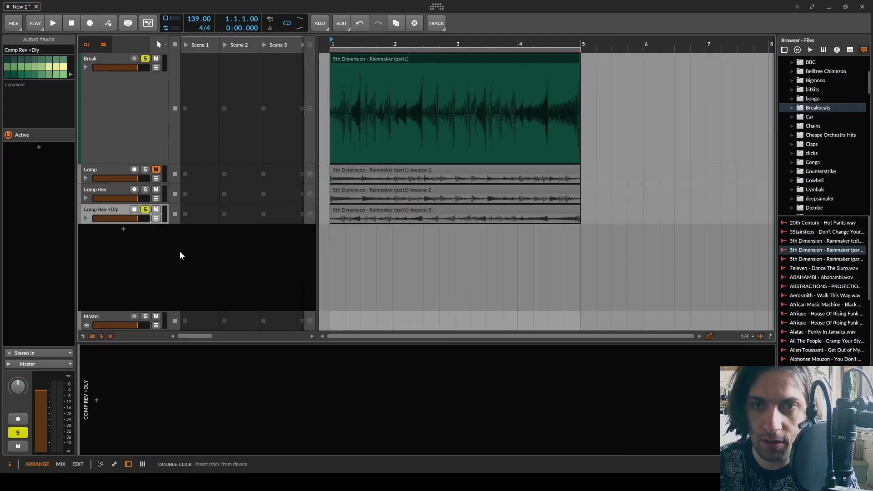
key(space)
key(space)
click(399, 214)
click(436, 22)
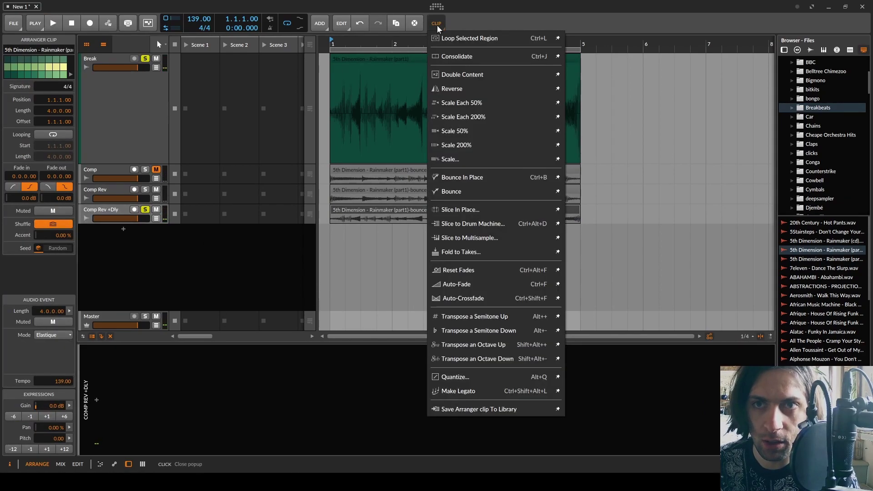
key(Escape)
Unsolo the Break track and play Comp Rev +Dly on its own
click(145, 59)
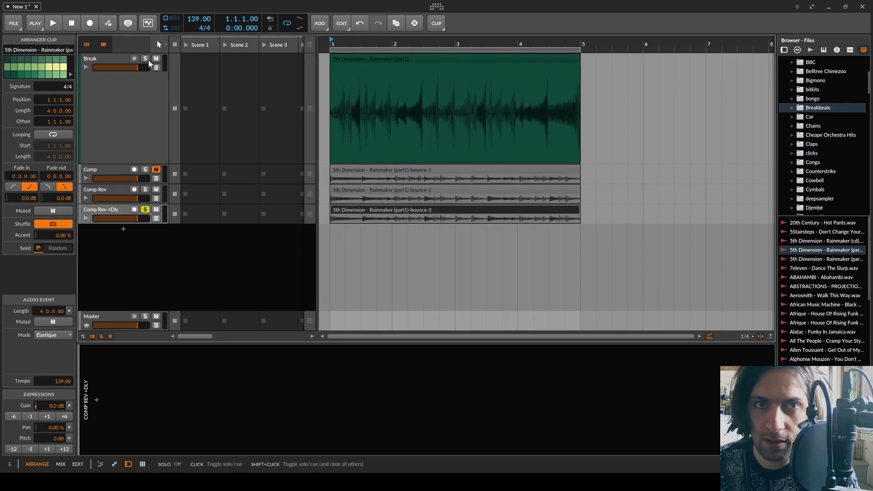
key(space)
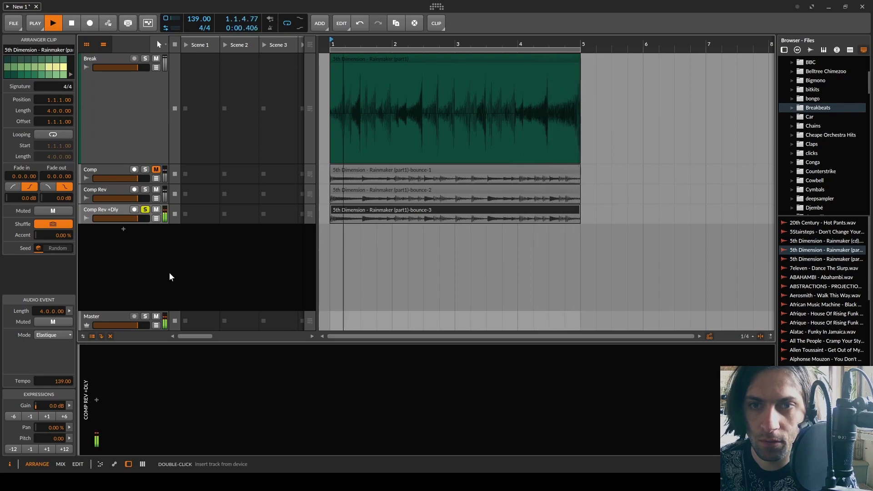
key(space)
Enlarge the Comp Rev +Dly track and examine the shape of the drum hit's transient just before 1.3.2
drag(121, 225, 119, 312)
key(plus)
key(plus)
key(plus)
key(plus)
key(plus)
key(plus)
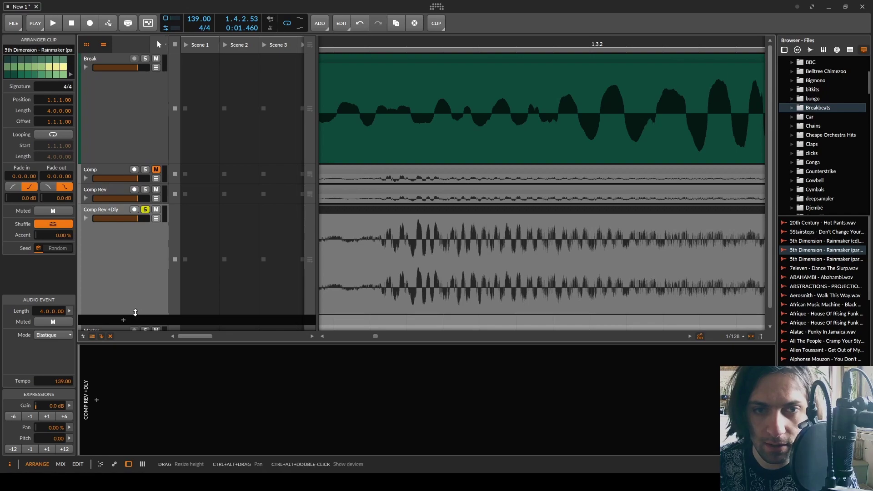
scroll(405, 205, up, 2)
scroll(386, 159, down, 3)
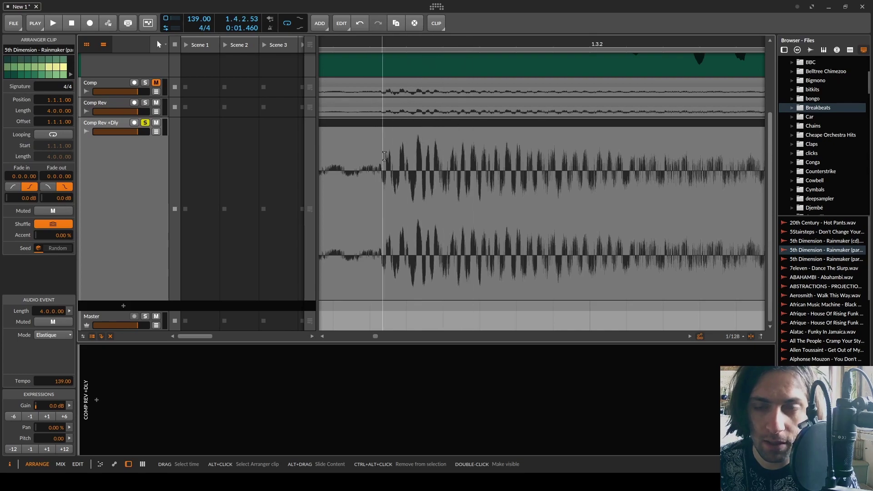
scroll(413, 140, down, 2)
scroll(414, 140, down, 3)
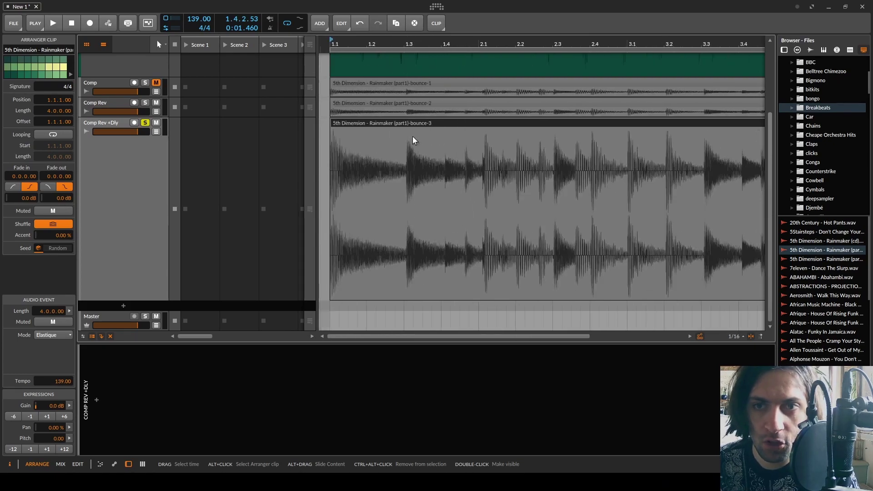
Solo Comp Rev alongside Comp Rev +Dly and put both tracks into a group track
click(142, 191)
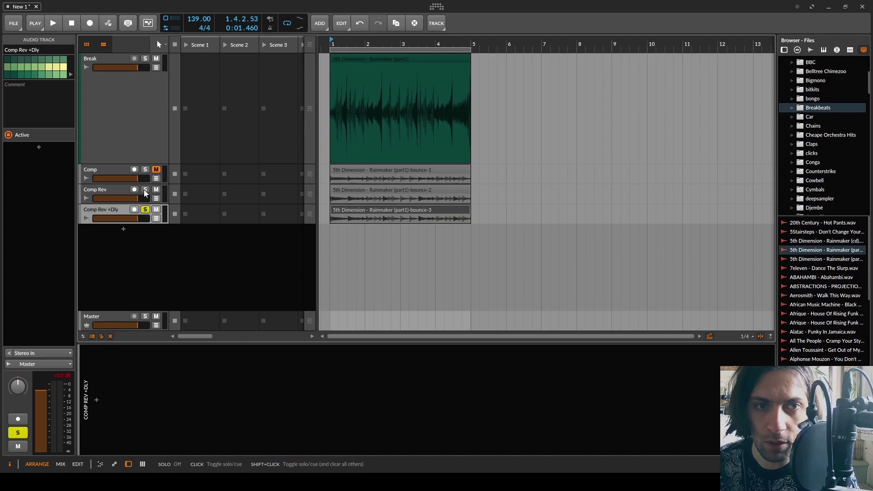
click(145, 190)
right_click(101, 194)
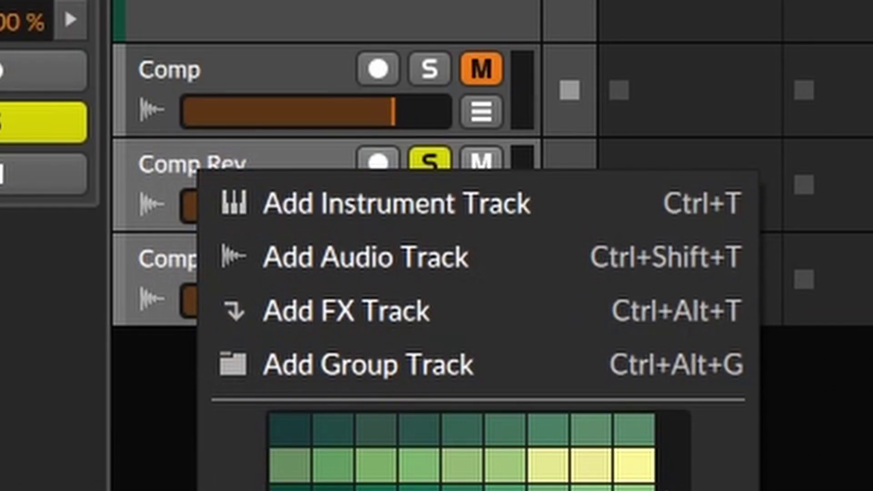
click(253, 360)
Add a Tool device to Comp Rev +Dly and invert the phase of both its left and right channels
click(96, 400)
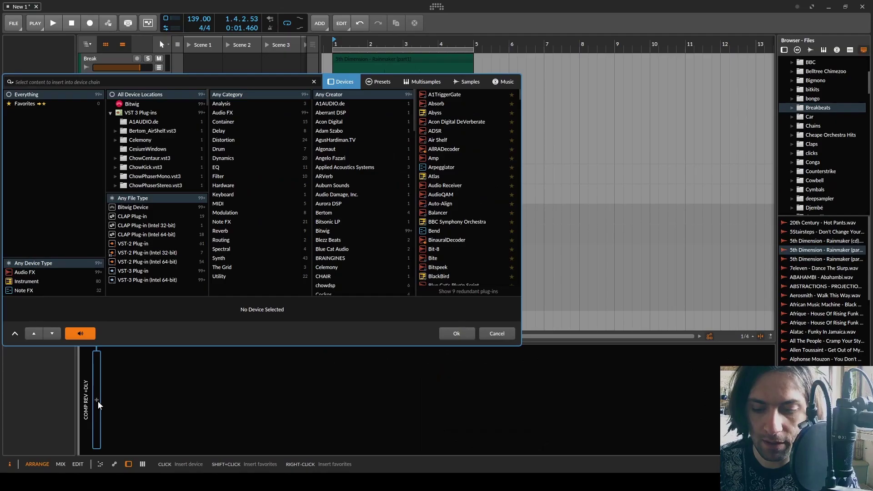
text(tool)
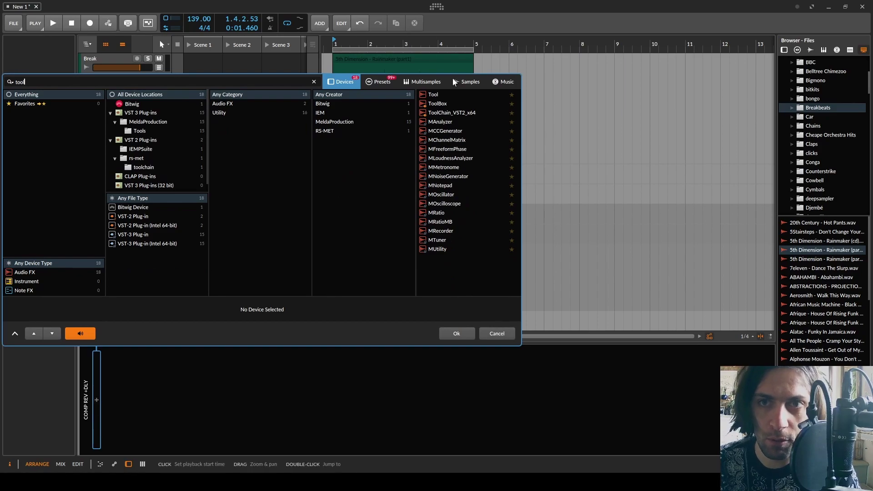
click(434, 94)
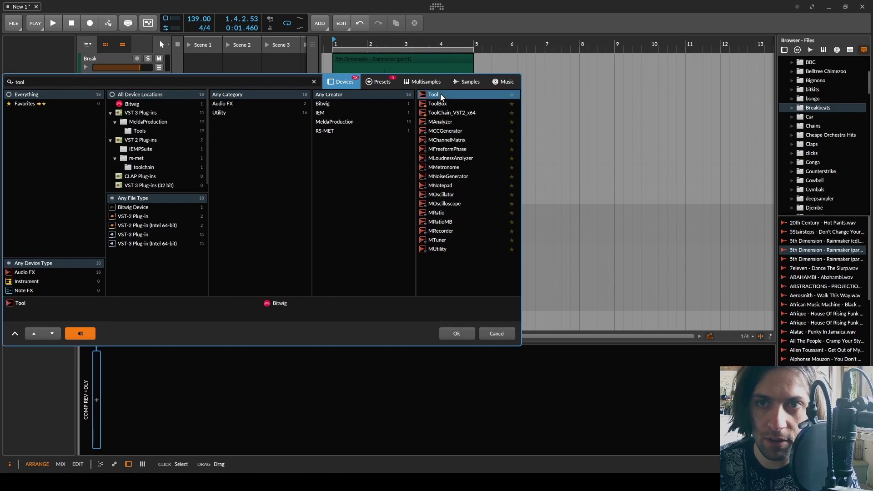
click(434, 94)
click(121, 361)
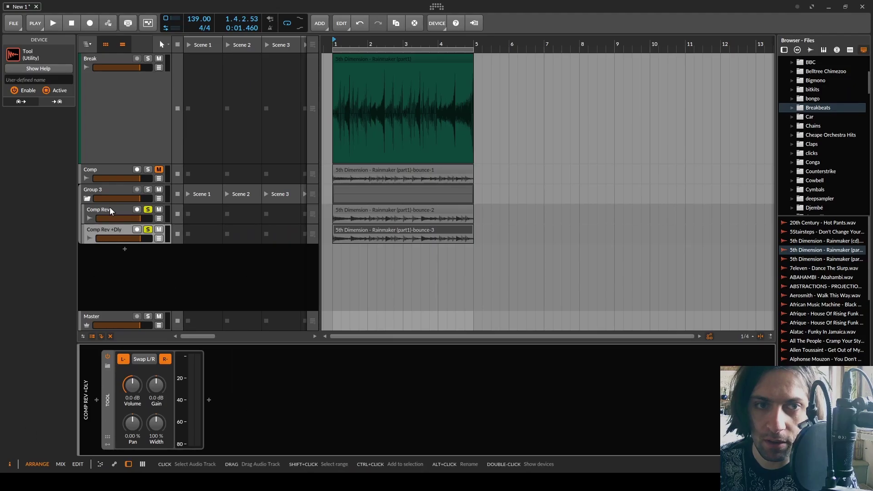
Play Comp Rev and the phase-inverted Comp Rev +Dly together to hear the difference between them
click(105, 229)
click(107, 212)
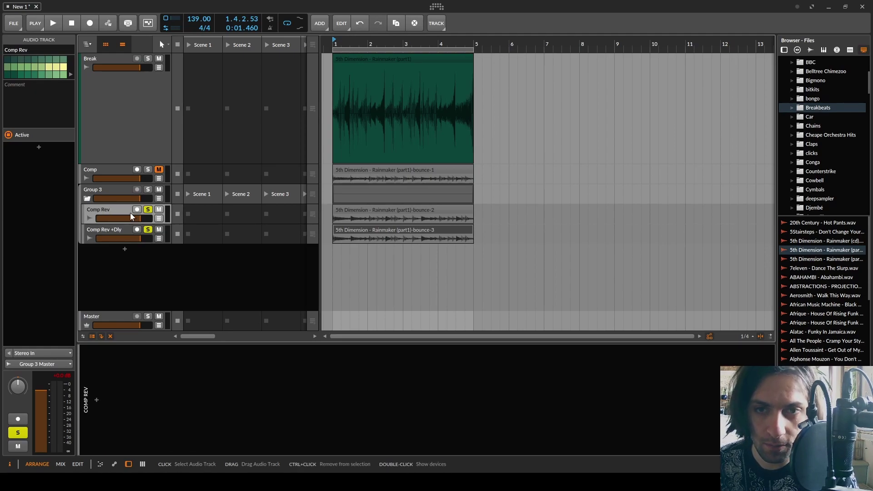
key(space)
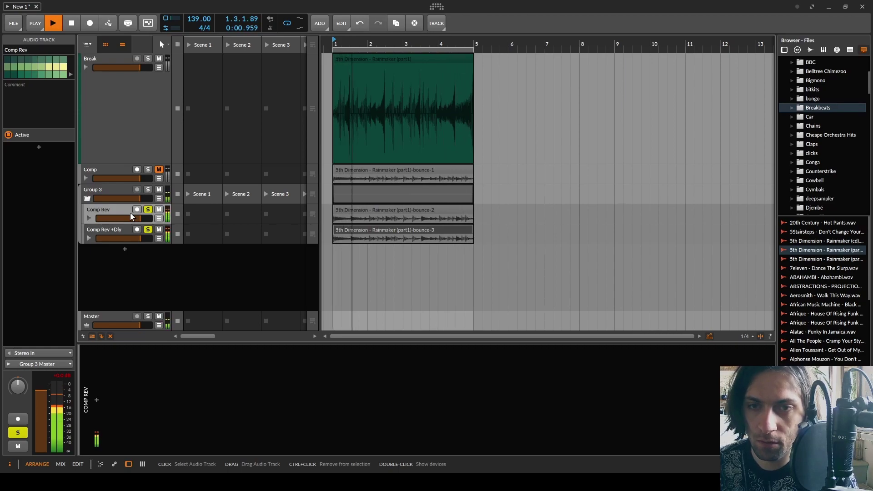
key(space)
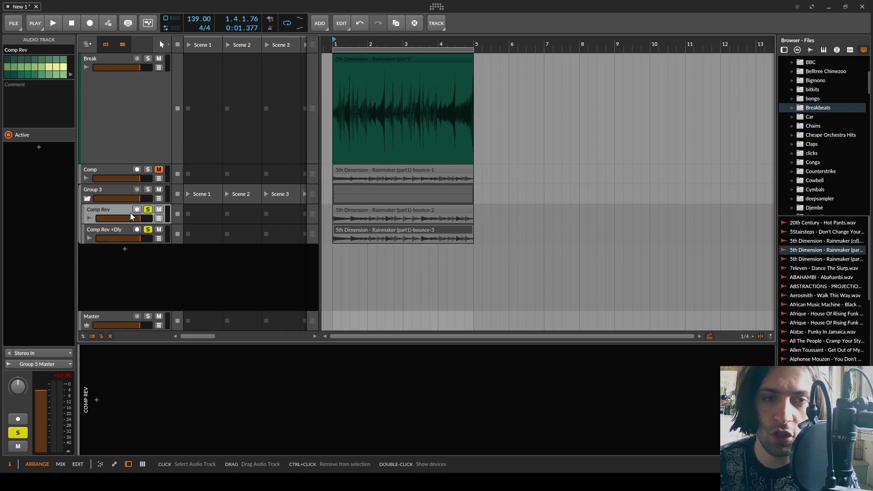
Solo the Break track in place of the grouped tracks and set its Presswerk attack to 5.00 ms
click(129, 129)
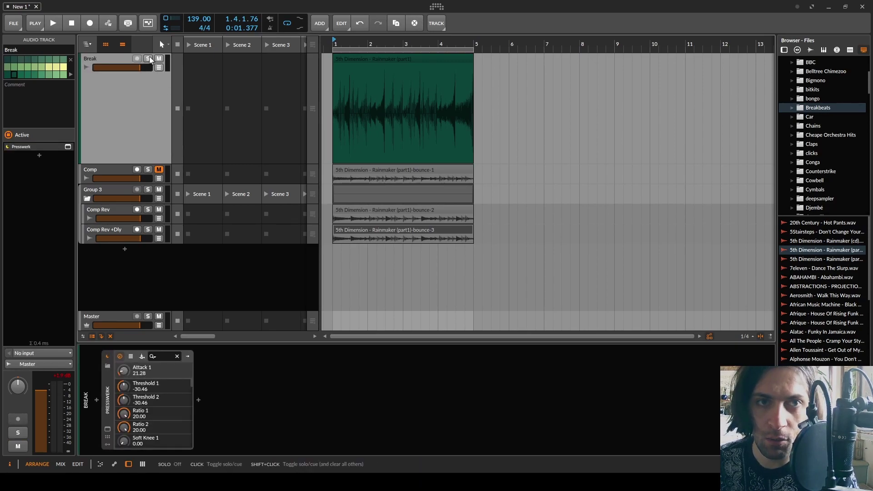
key(s)
click(108, 428)
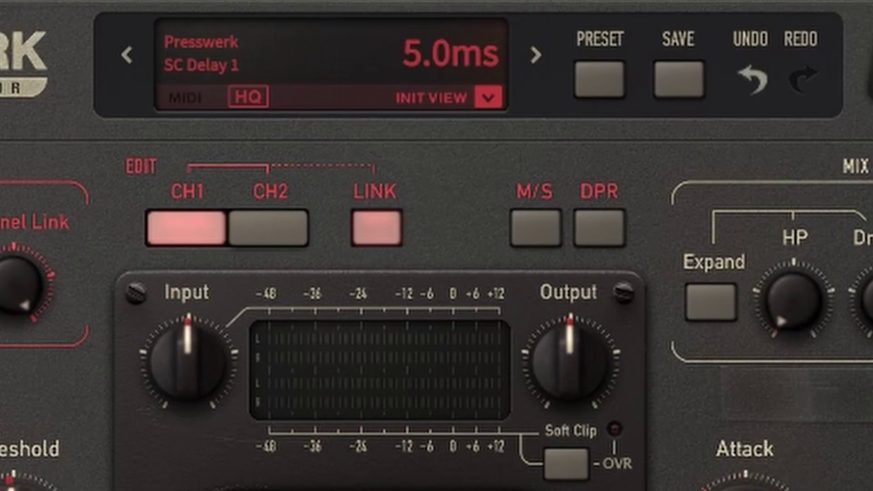
drag(514, 323, 513, 321)
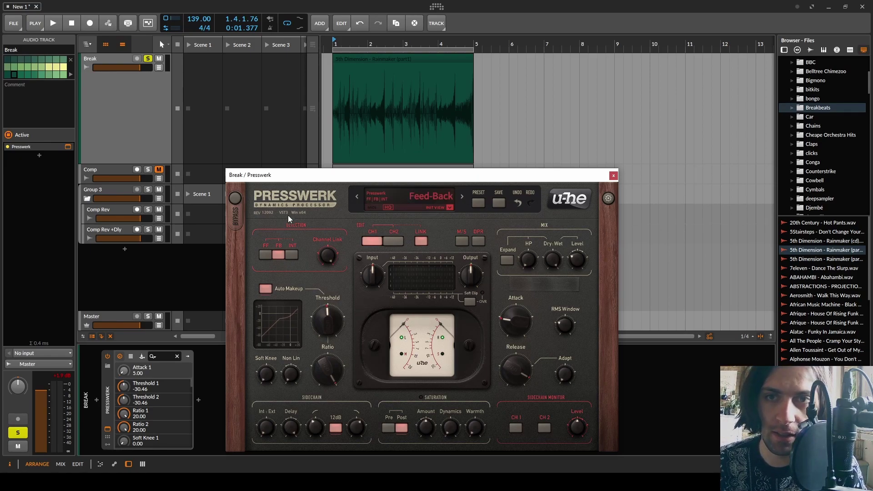
Bounce the reversed Break clip to a new track and name it "Comp Rev +Dly -Atk"
click(391, 60)
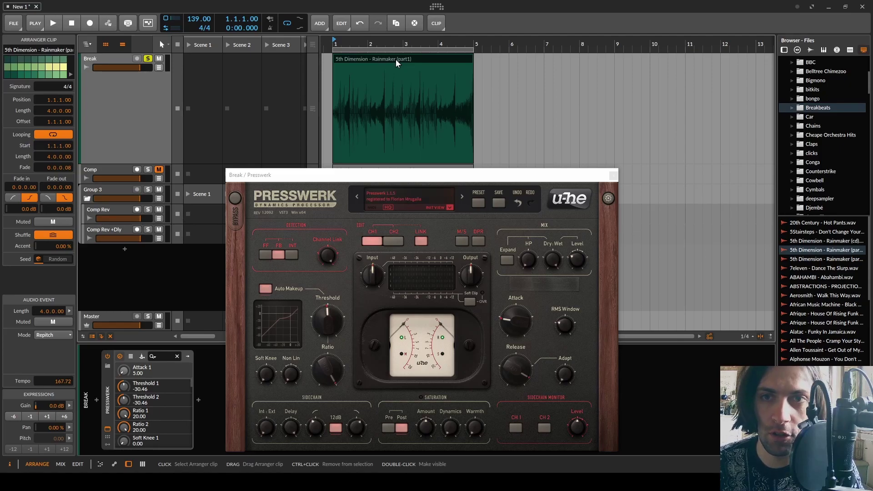
right_click(382, 62)
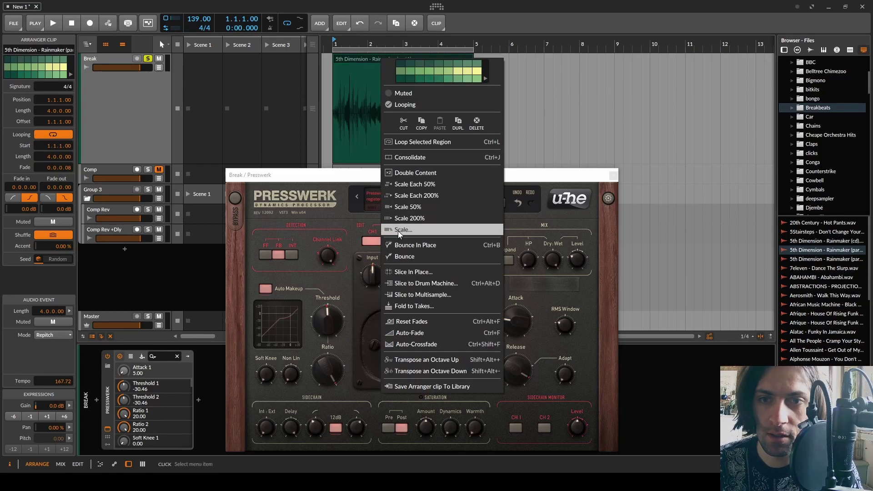
click(409, 252)
click(114, 80)
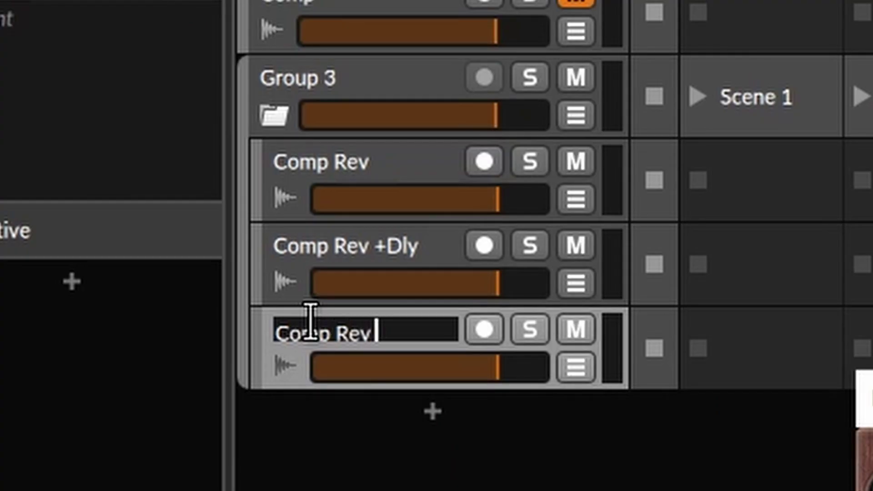
text(+Dly -At)
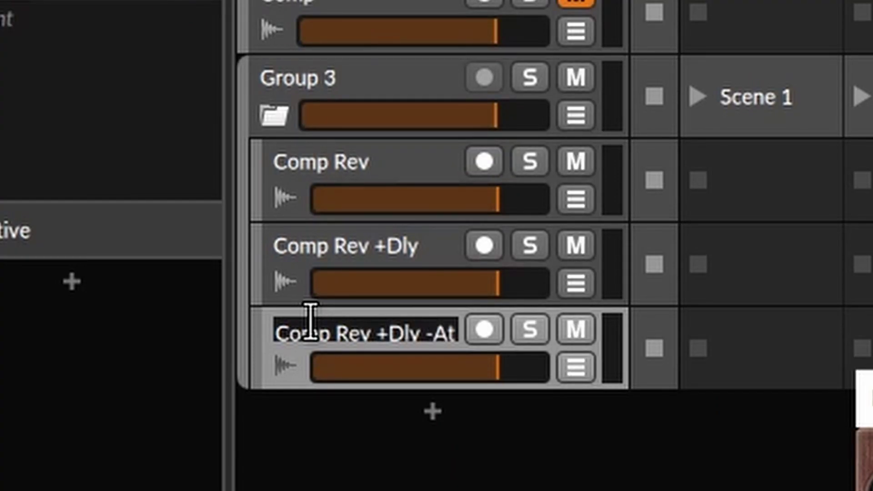
key(Return)
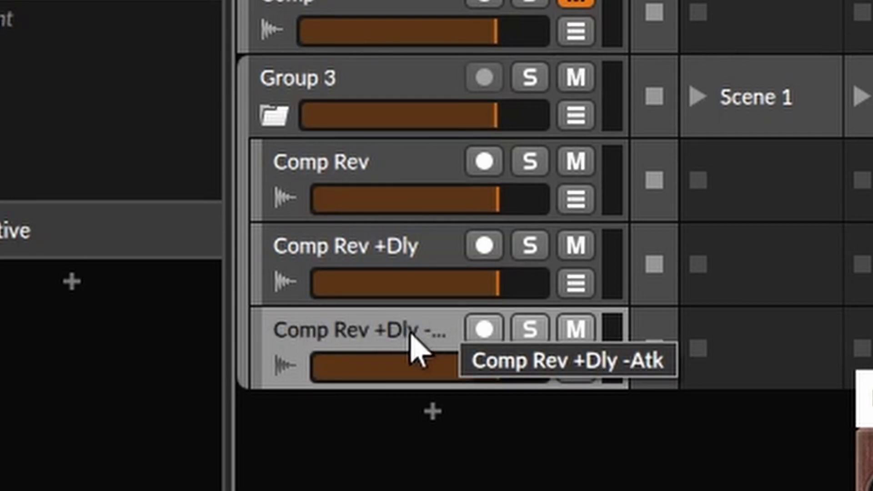
Enlarge Comp Rev +Dly -Atk, play it with the other drum tracks muted, and inspect its transient up close
drag(629, 345, 715, 335)
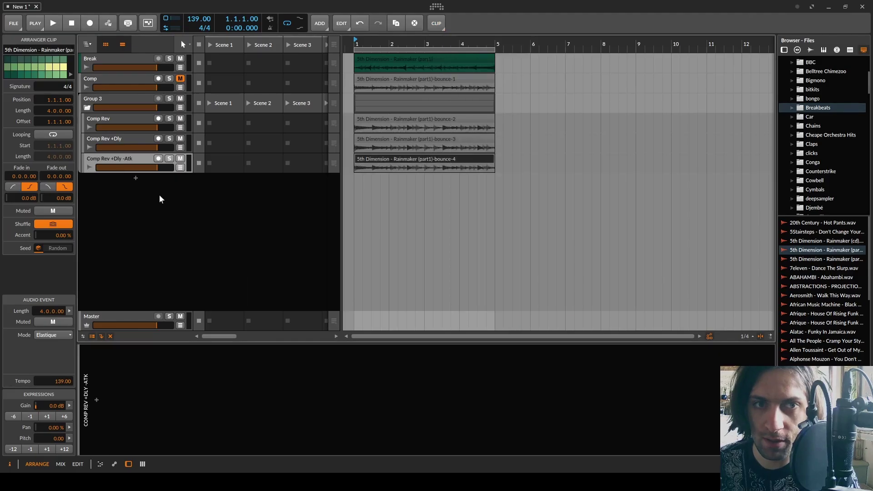
drag(124, 171, 123, 263)
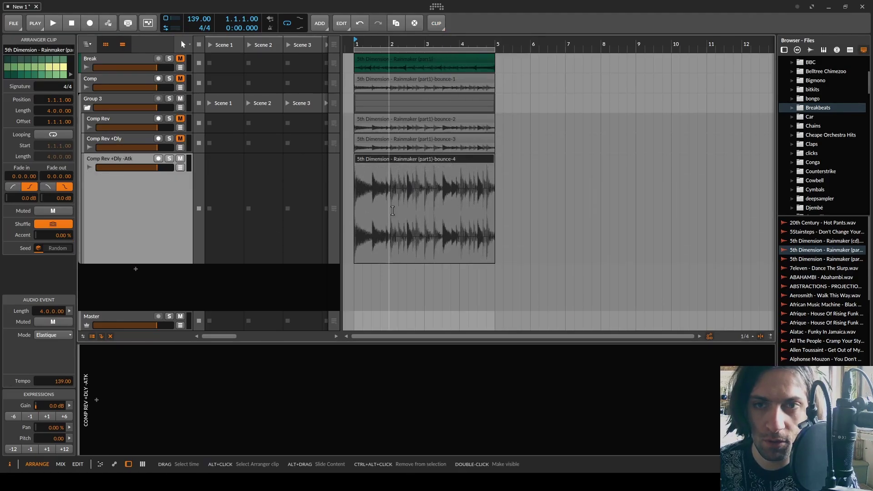
key(space)
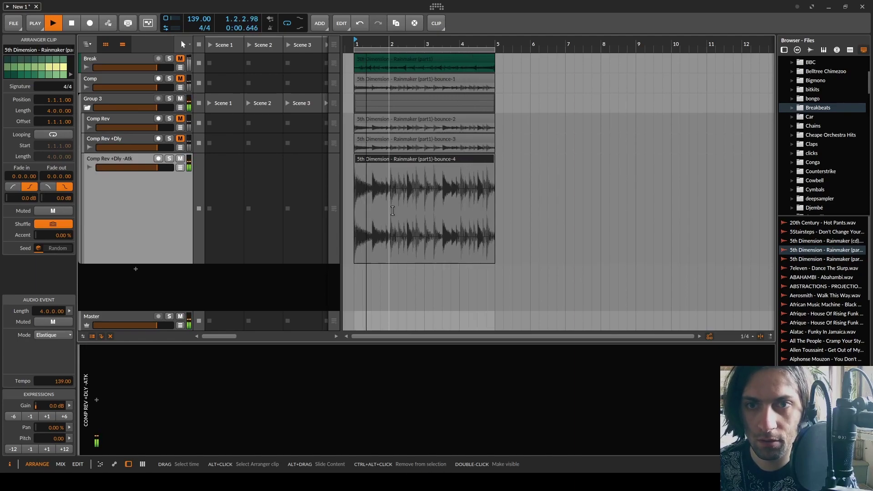
key(space)
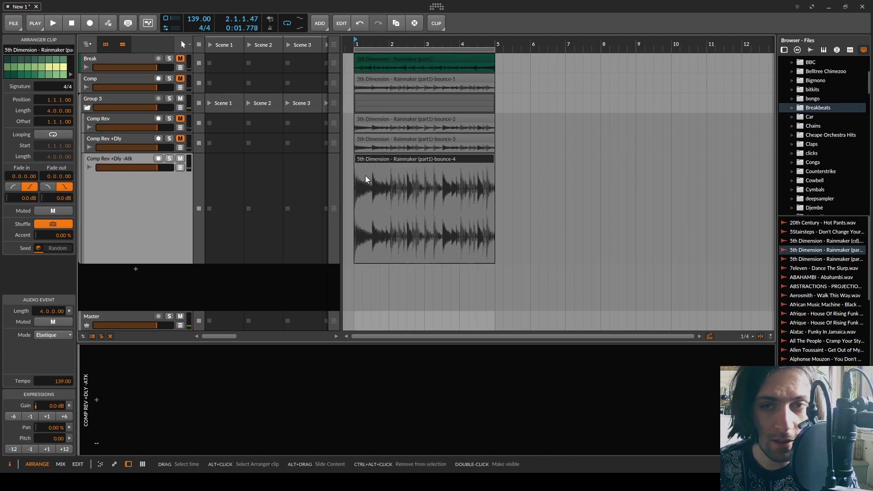
scroll(367, 179, up, 10)
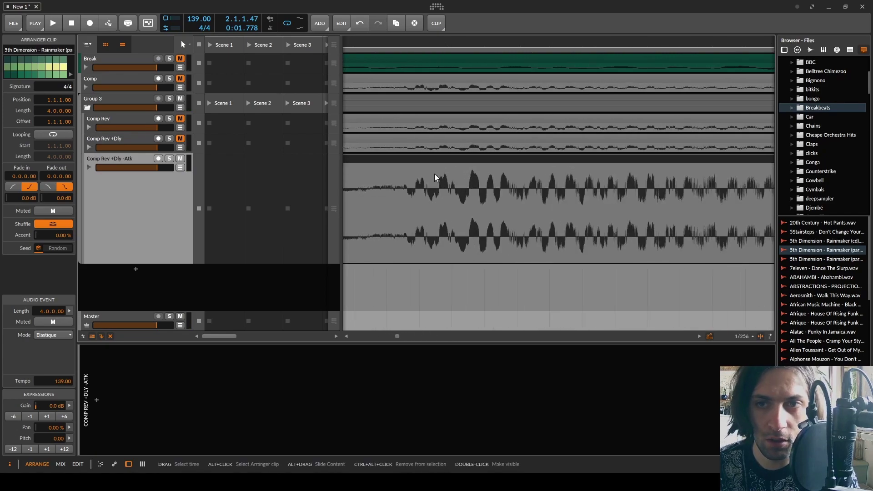
Enlarge the Break track and reverse its clip back to forward playback
scroll(435, 178, up, 5)
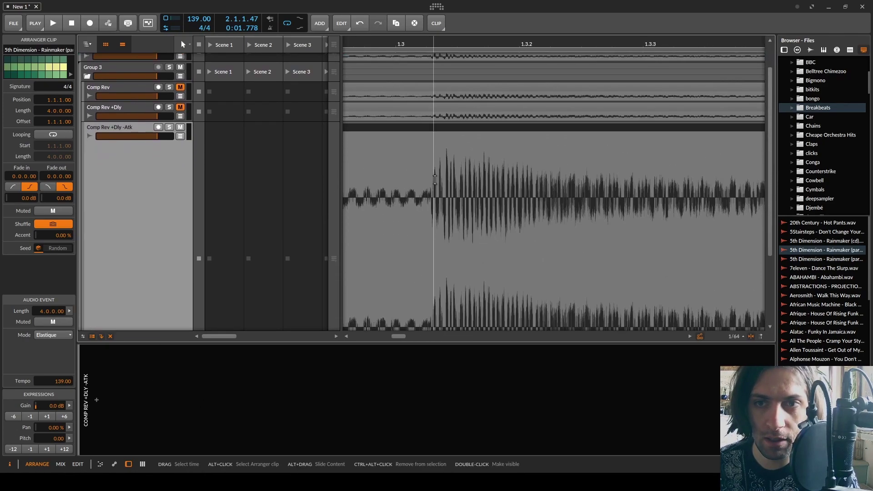
scroll(434, 180, up, 2)
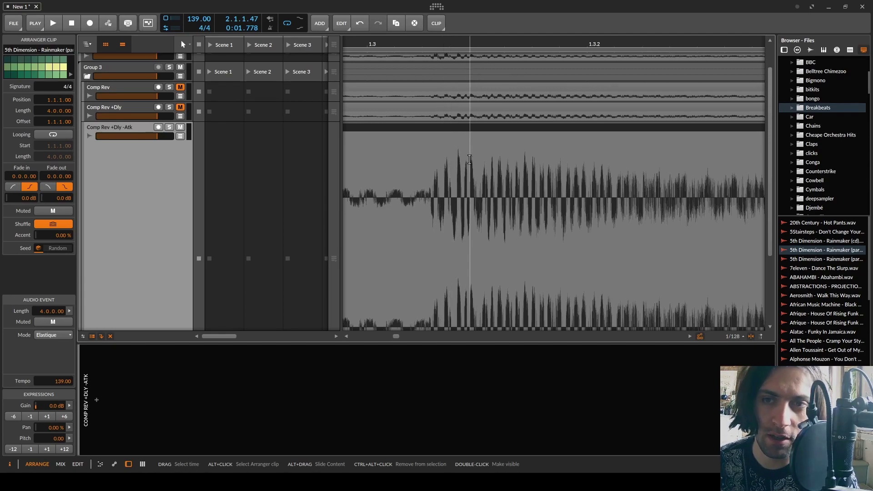
scroll(150, 71, up, 1)
drag(151, 71, 151, 207)
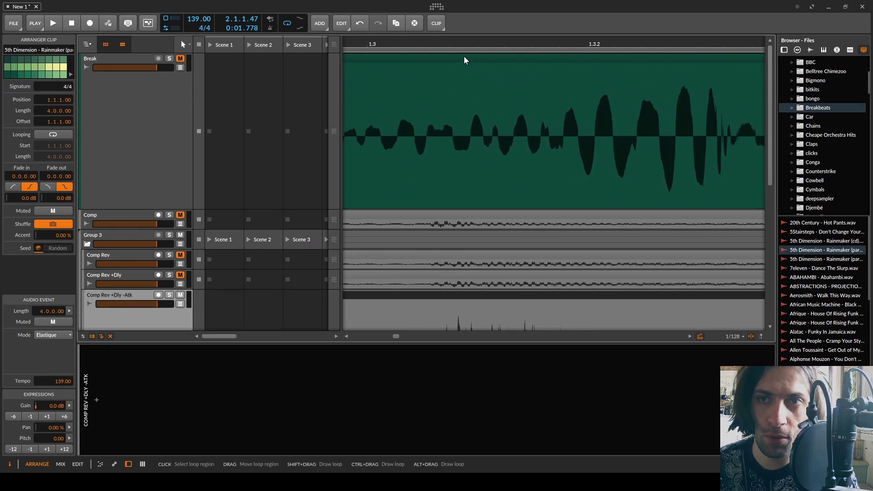
click(463, 58)
click(436, 24)
click(451, 88)
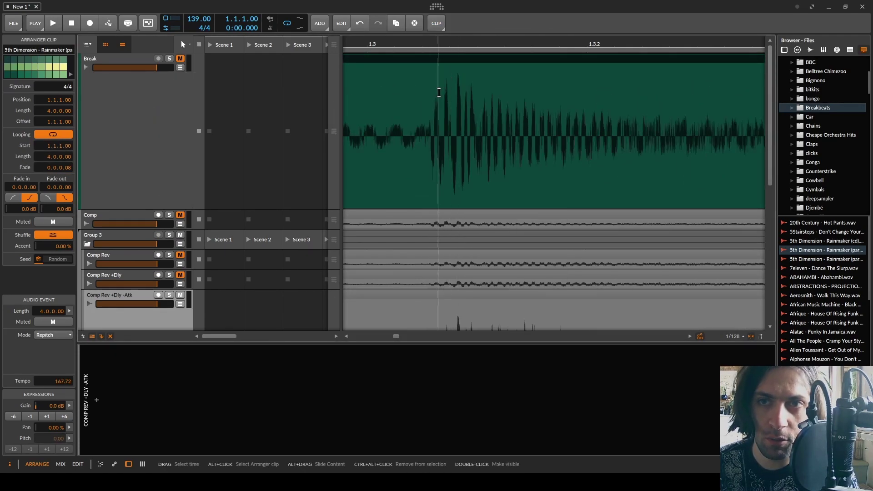
Compare the Break clip's transient around 1.3 with the same hit in Comp Rev +Dly -Atk
scroll(460, 77, down, 5)
scroll(443, 118, up, 2)
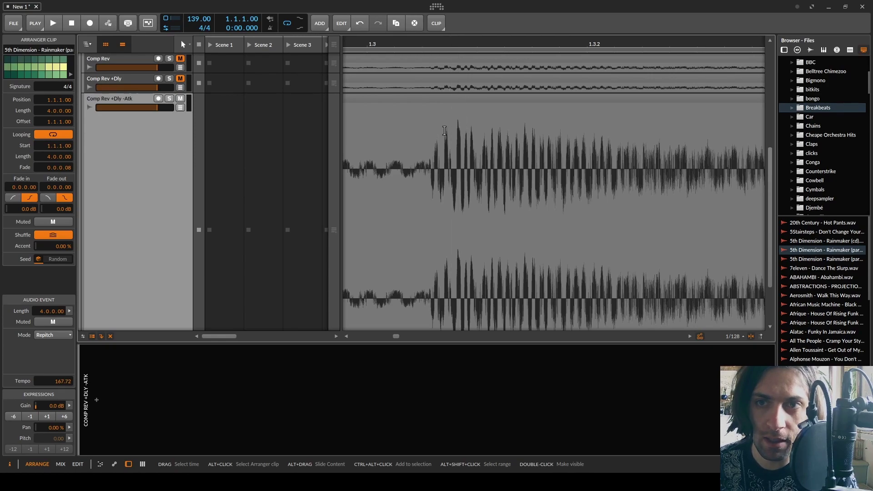
click(128, 139)
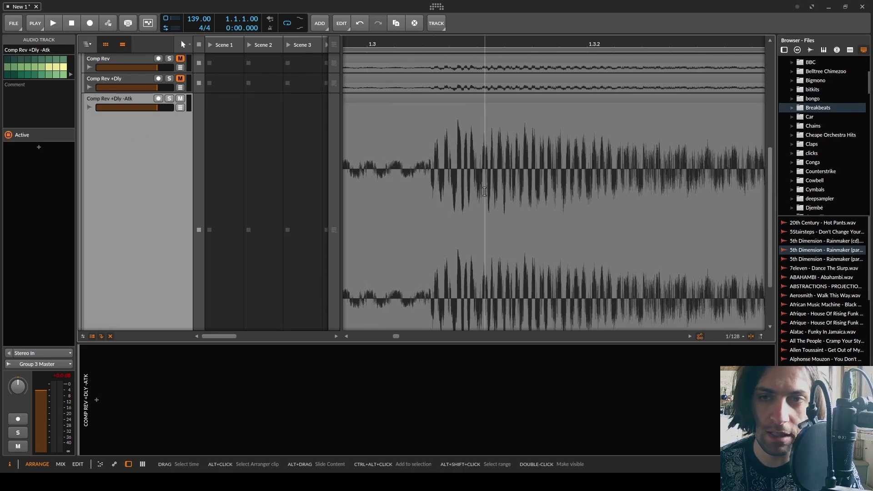
scroll(432, 169, down, 8)
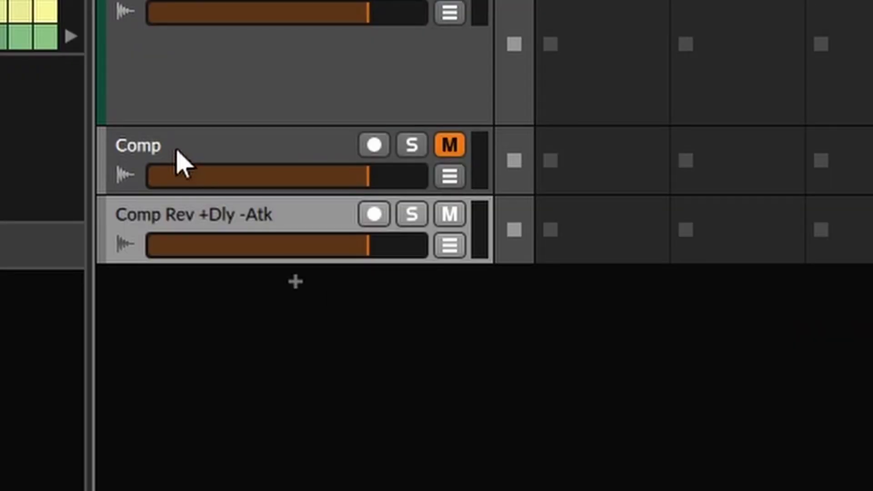
Group the Comp and Comp Rev +Dly -Atk tracks together
click(178, 152)
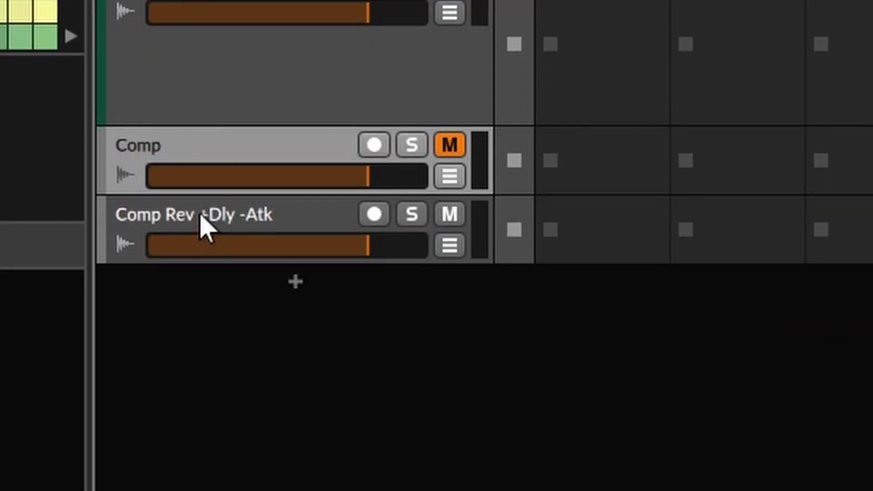
click(200, 215)
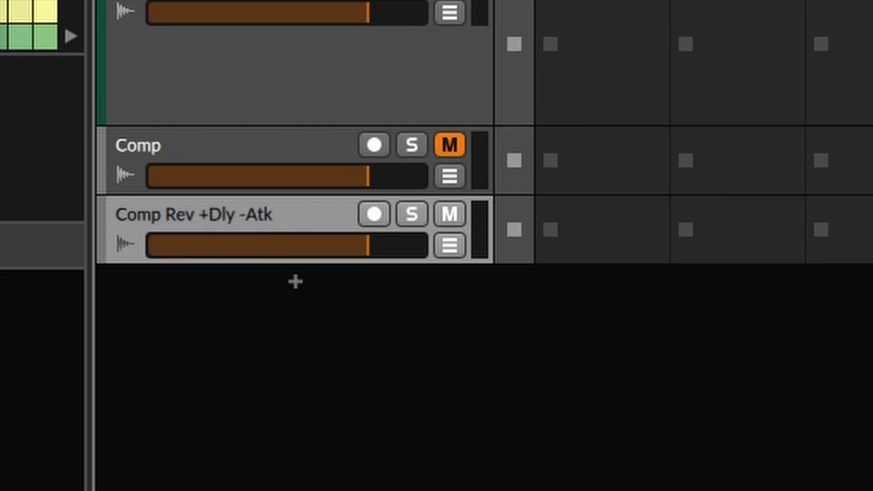
shift+click(205, 156)
right_click(205, 156)
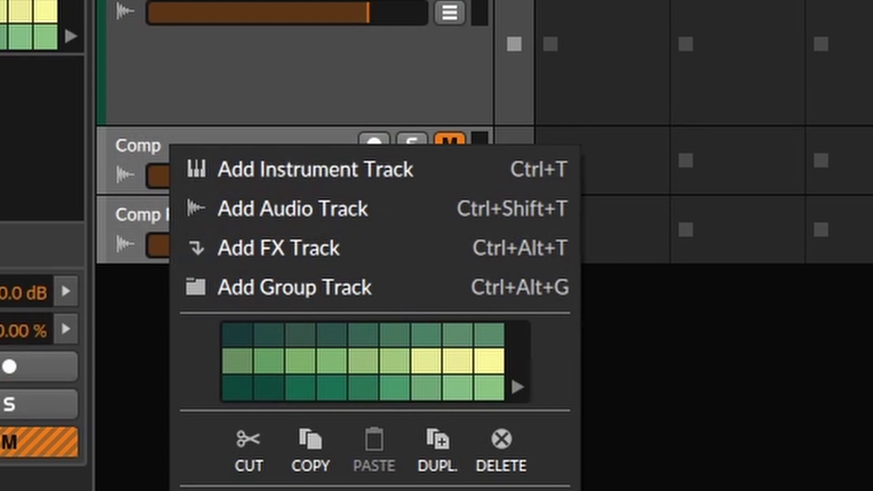
click(337, 475)
Unmute Comp and lower the volume of the group that holds it
click(450, 214)
drag(384, 181, 309, 178)
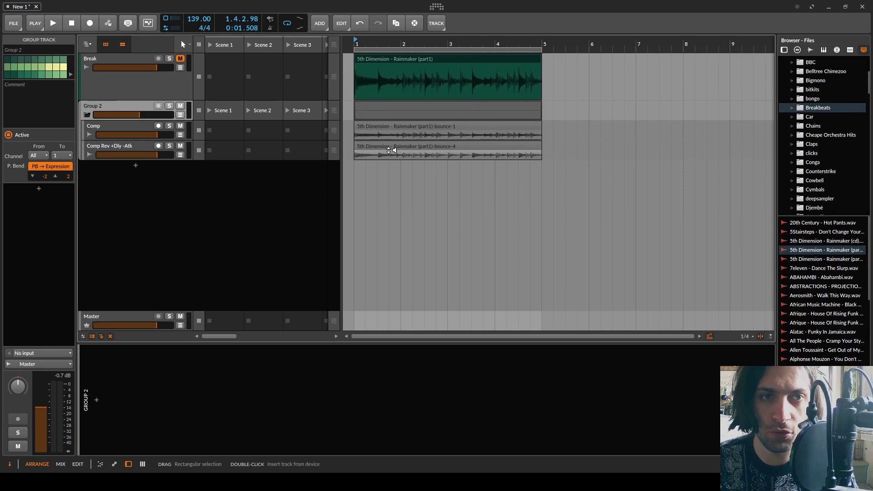
Add a Tool device to Comp Rev +Dly -Atk and invert the phase of both its left and right channels
click(107, 147)
click(96, 400)
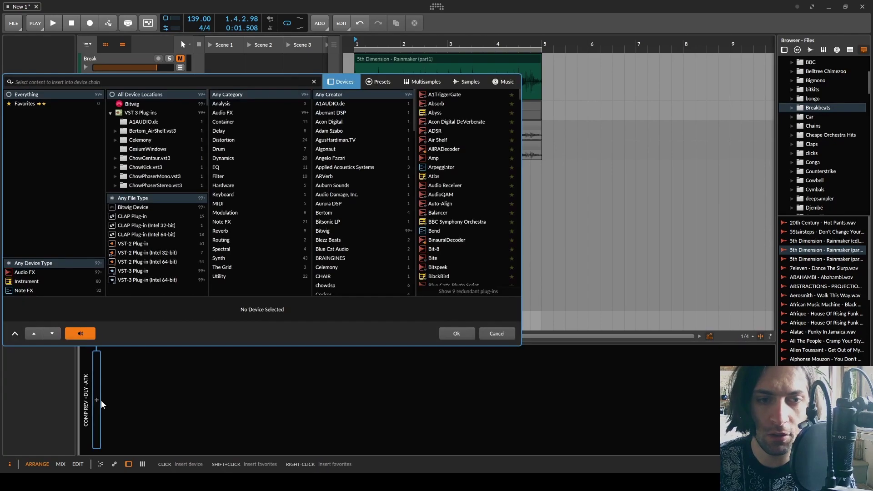
text(tool)
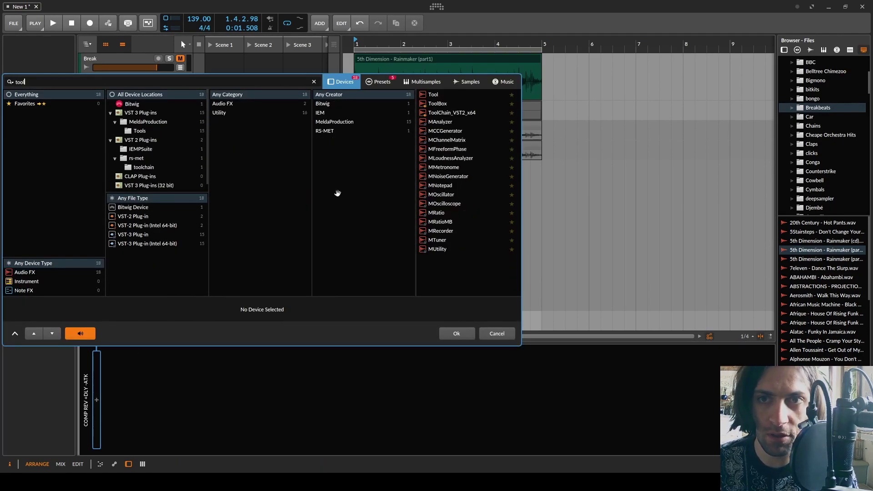
double_click(433, 94)
click(123, 359)
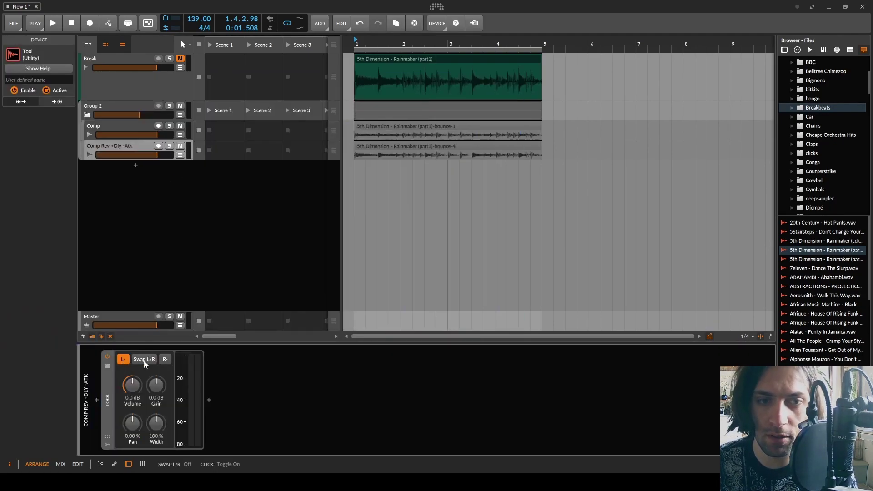
click(166, 359)
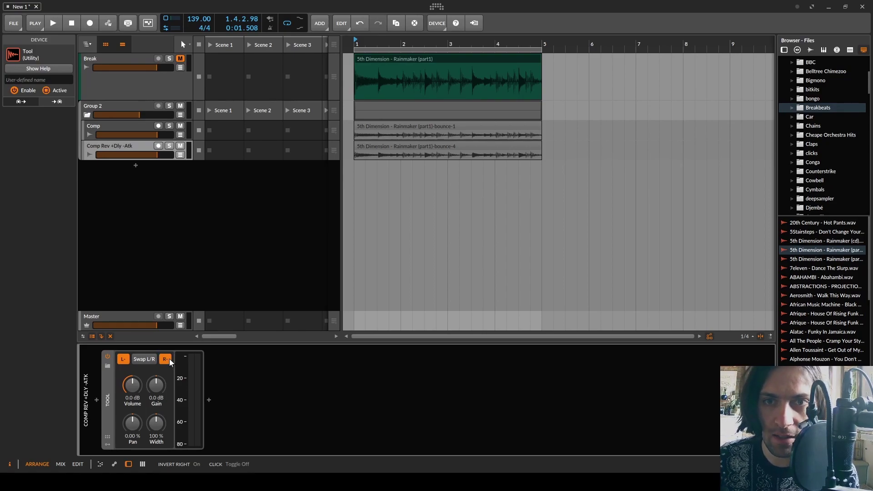
Play Group 2 to hear the difference between Comp and the phase-inverted Comp Rev +Dly -Atk
click(97, 109)
key(space)
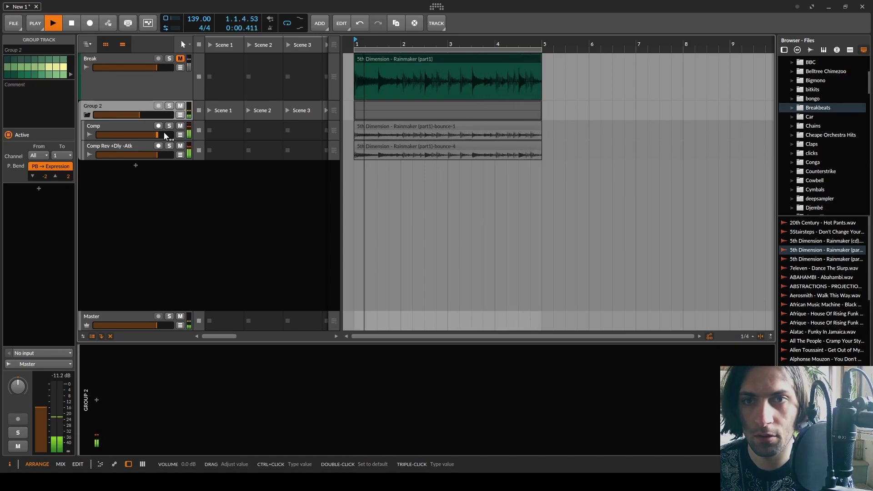
key(space)
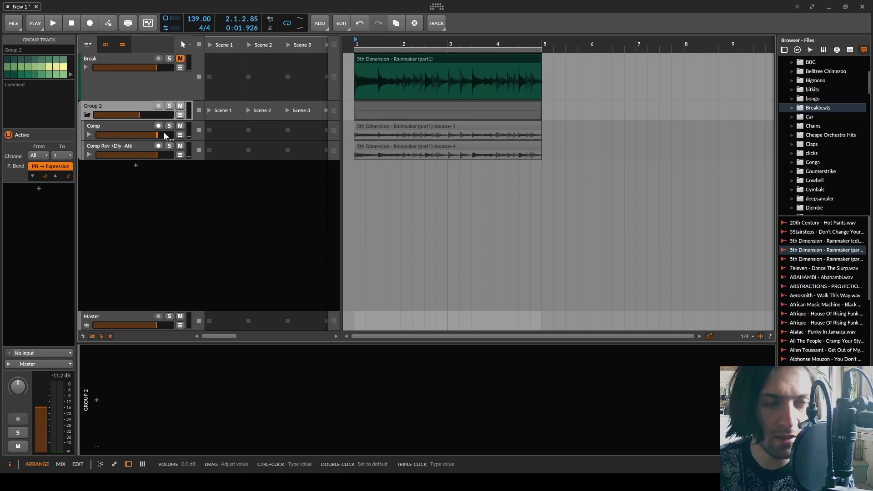
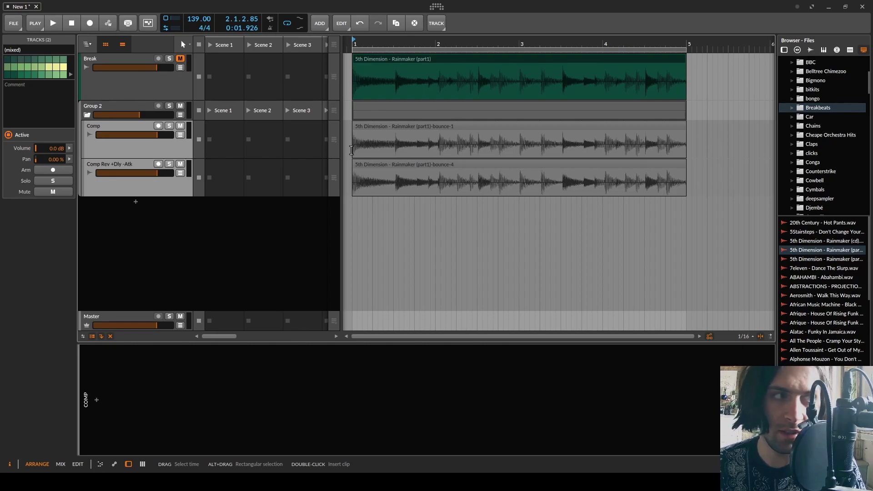
Lower Comp's volume well below Comp Rev +Dly -Atk, raise Group 2 to about -4.5 dB, and play the blend
click(141, 164)
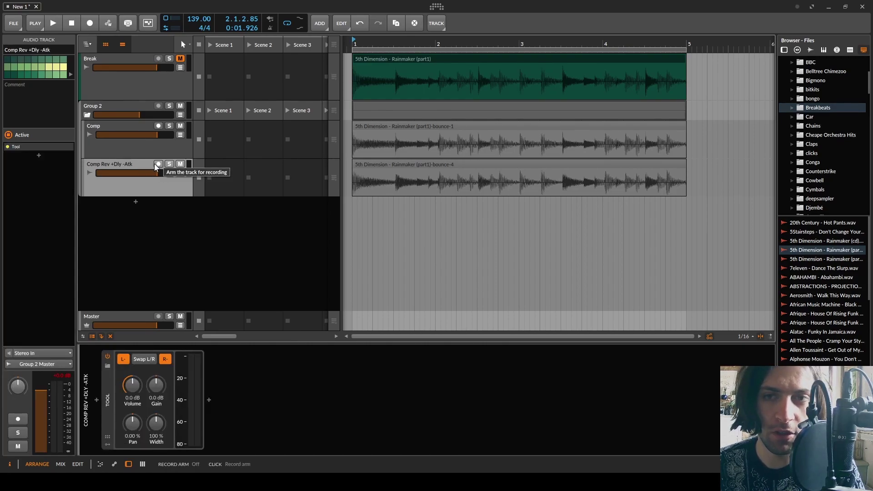
click(158, 165)
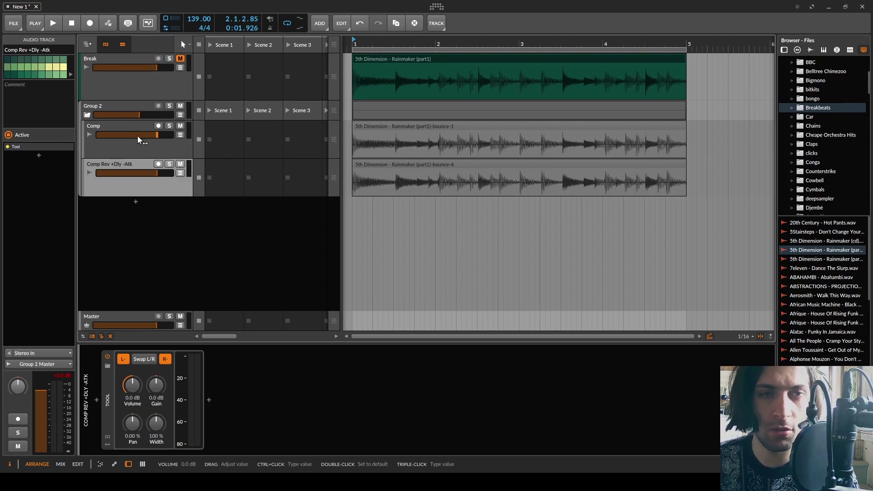
drag(140, 136, 146, 114)
click(122, 105)
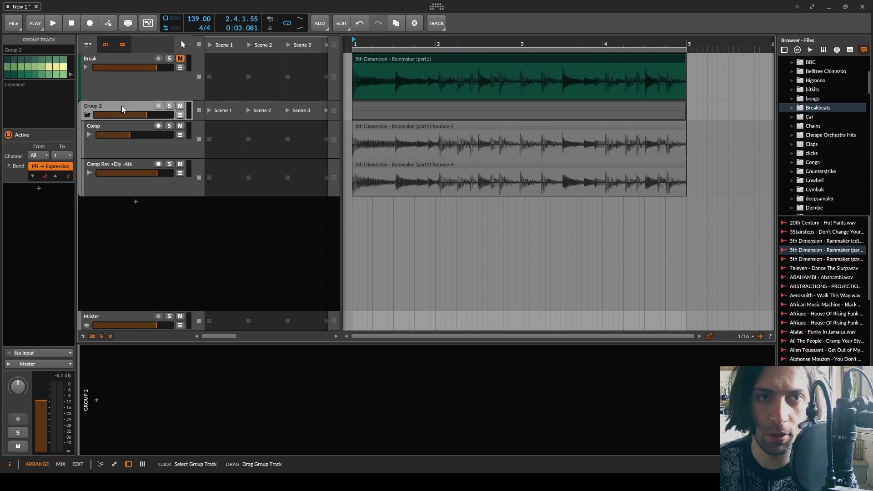
key(space)
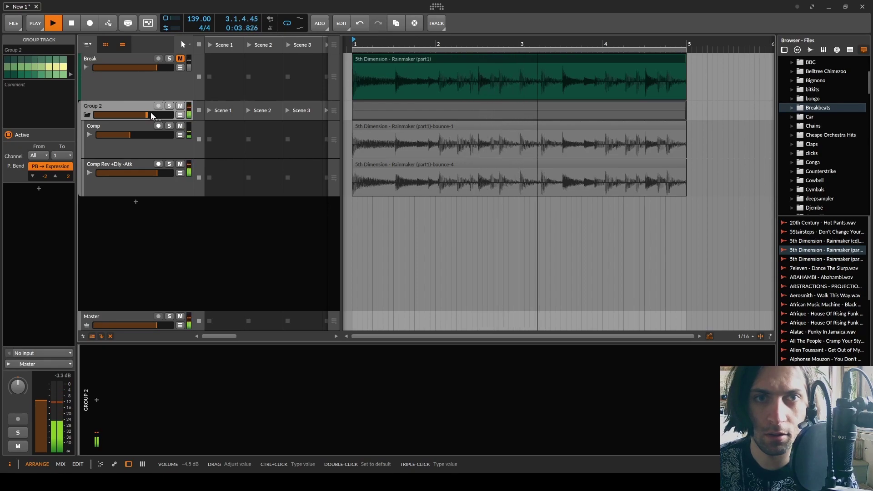
key(space)
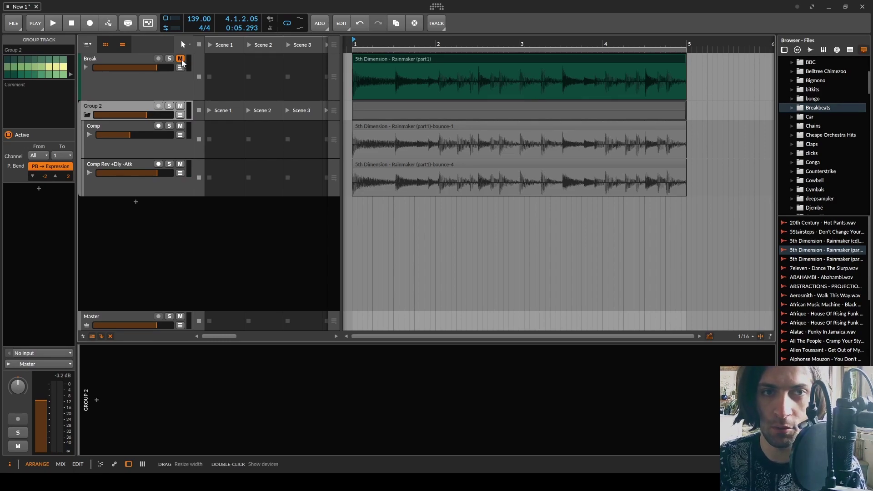
Set Comp's volume to about -0.7 dB and lower Comp Rev +Dly -Atk well below it
drag(137, 134, 157, 132)
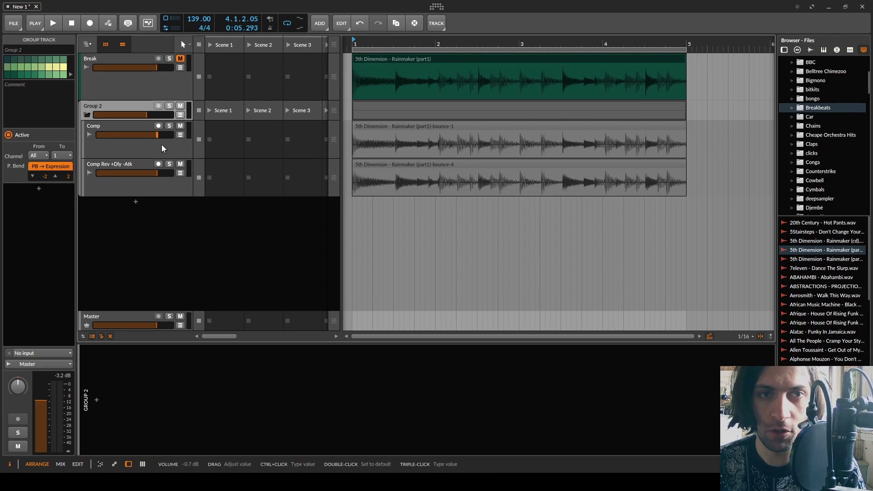
drag(157, 173, 134, 173)
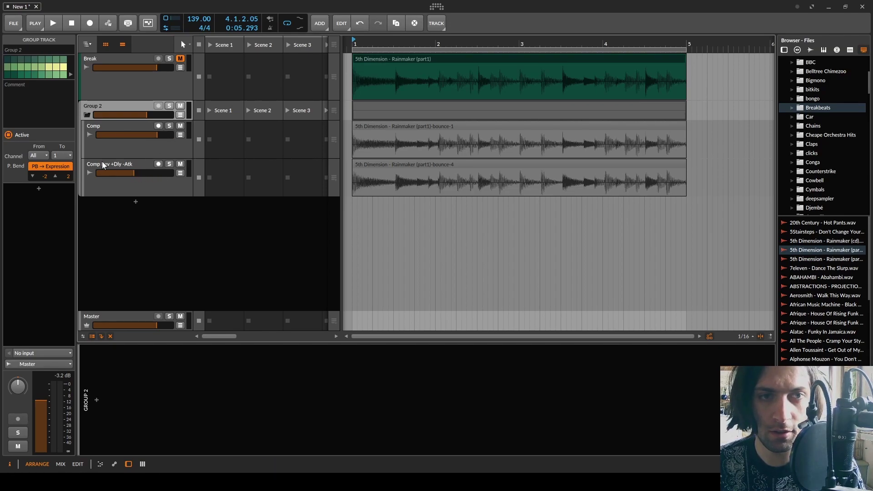
click(118, 165)
click(117, 105)
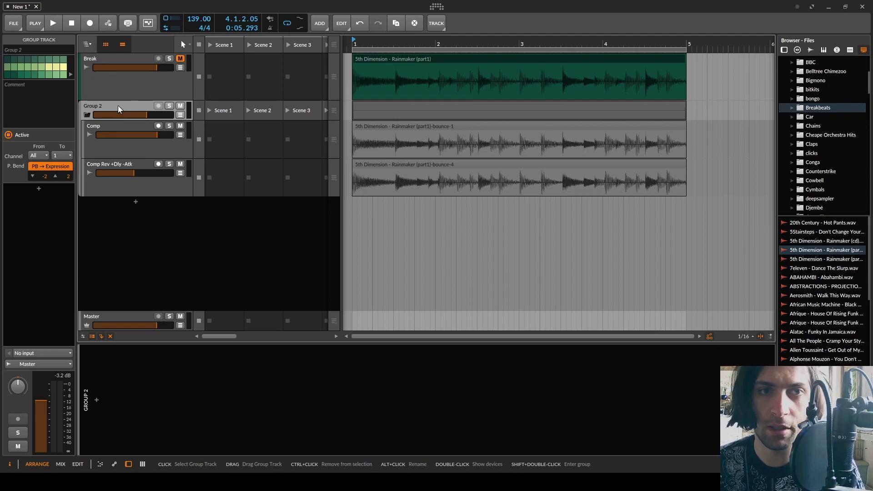
Play the blend while setting Comp Rev +Dly -Atk to about -11.8 dB and Group 2 to about -6.2 dB
key(space)
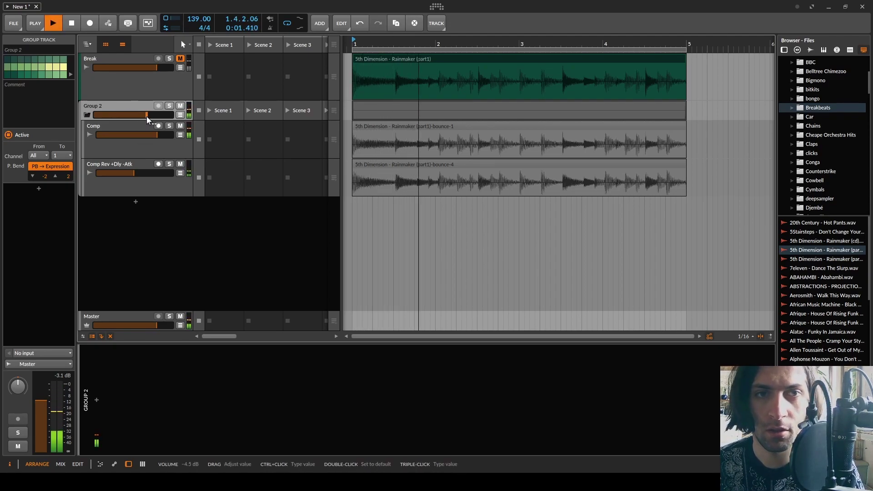
drag(139, 172, 143, 147)
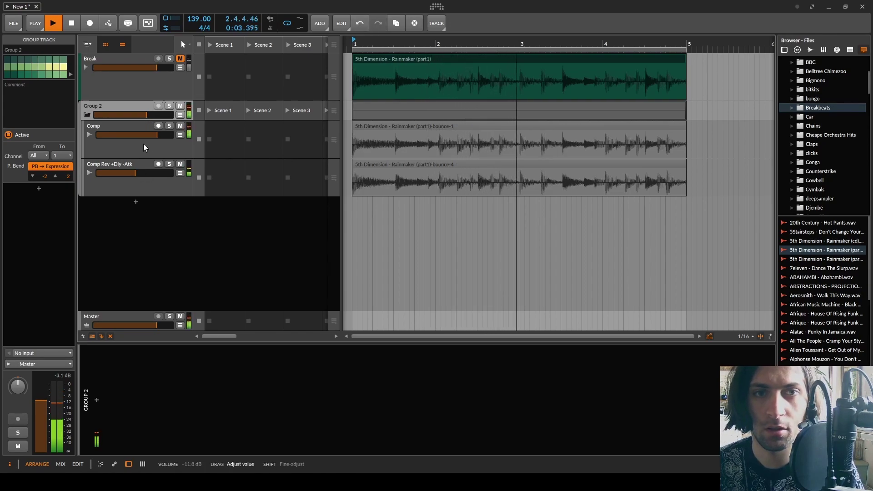
drag(145, 115, 142, 115)
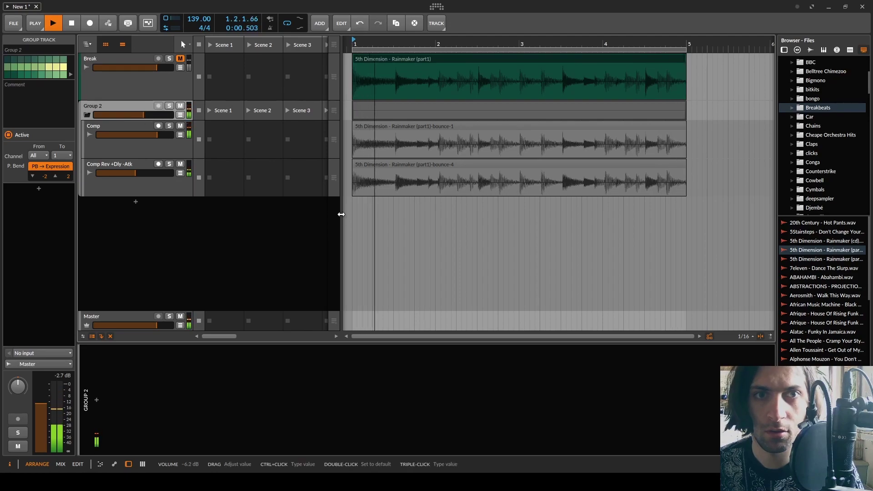
key(space)
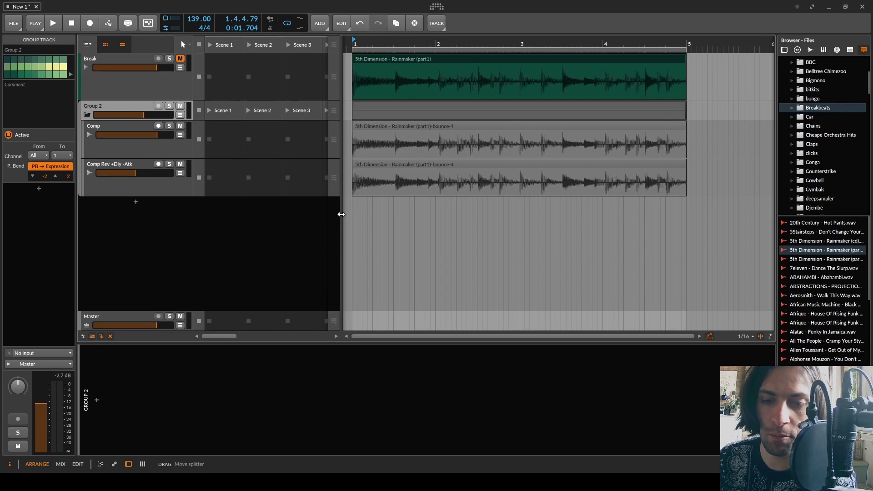
Reactivate Presswerk on the Break track and open its plug-in window to check the threshold
click(129, 82)
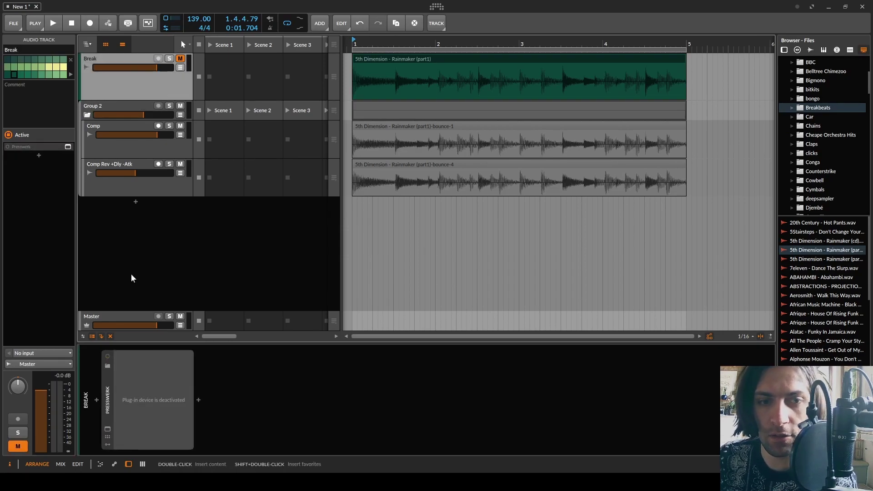
click(108, 408)
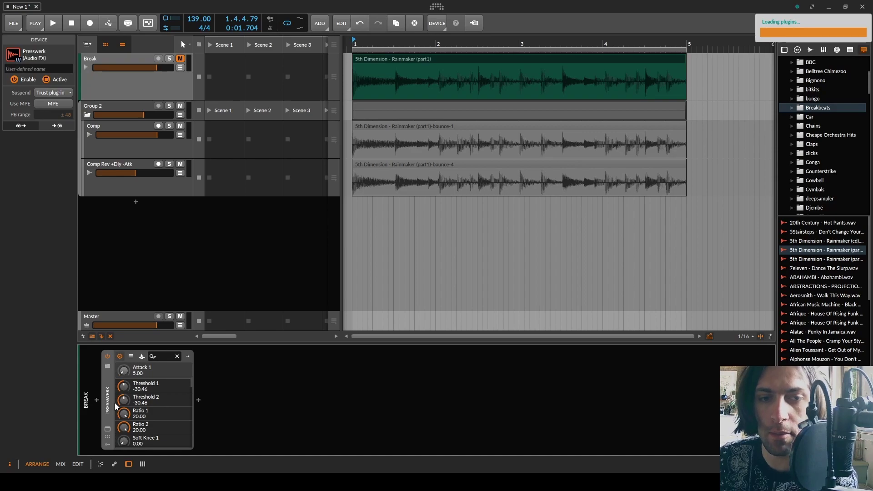
click(108, 429)
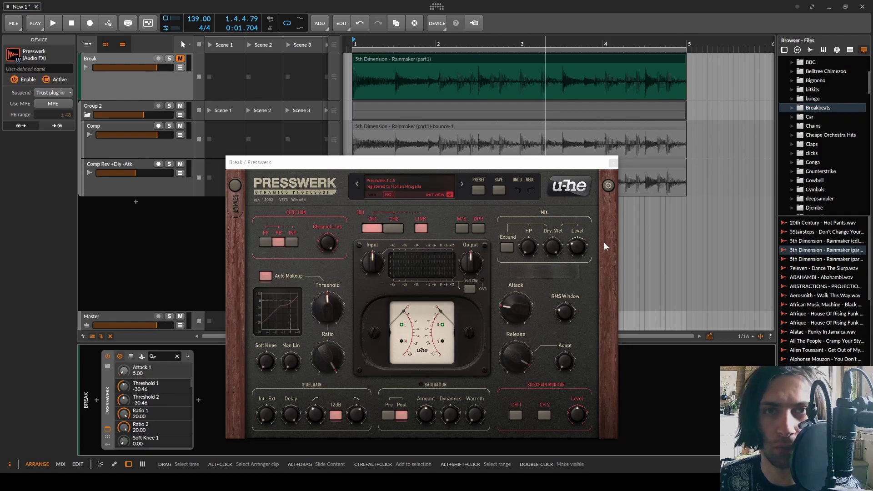
click(327, 308)
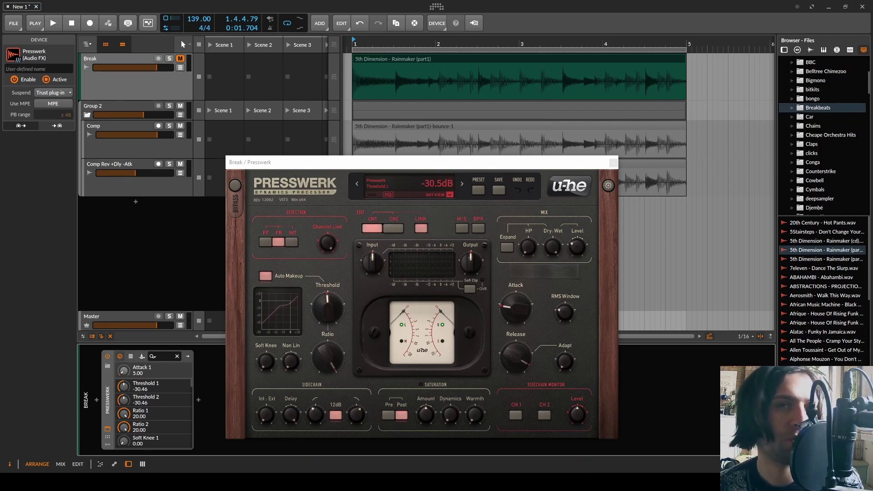